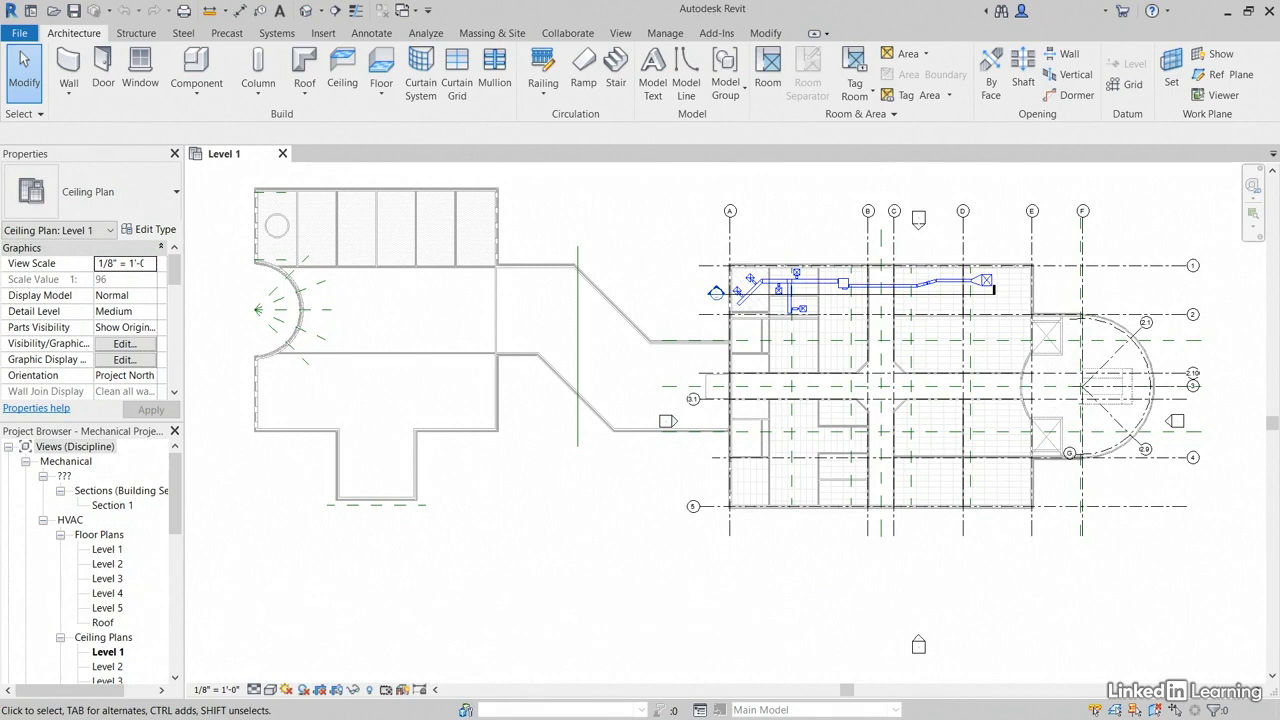
# Step: Start placing an air terminal on the Level 1 ceiling plan using the Return Diffuser 24 x 24 Face 12 x 12 Connection type
pyautogui.moveTo(680, 252); pyautogui.dragTo(354, 240, button='middle')
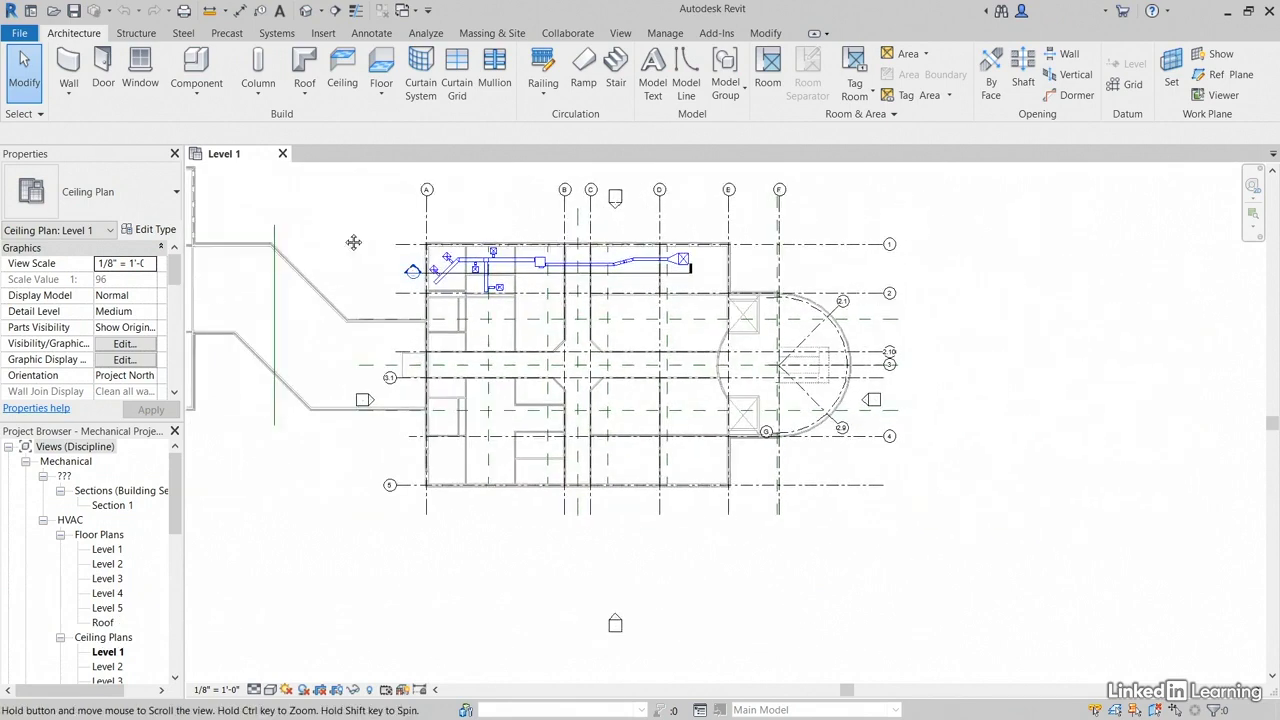
pyautogui.scroll(3, 425, 268)
pyautogui.scroll(2, 425, 268)
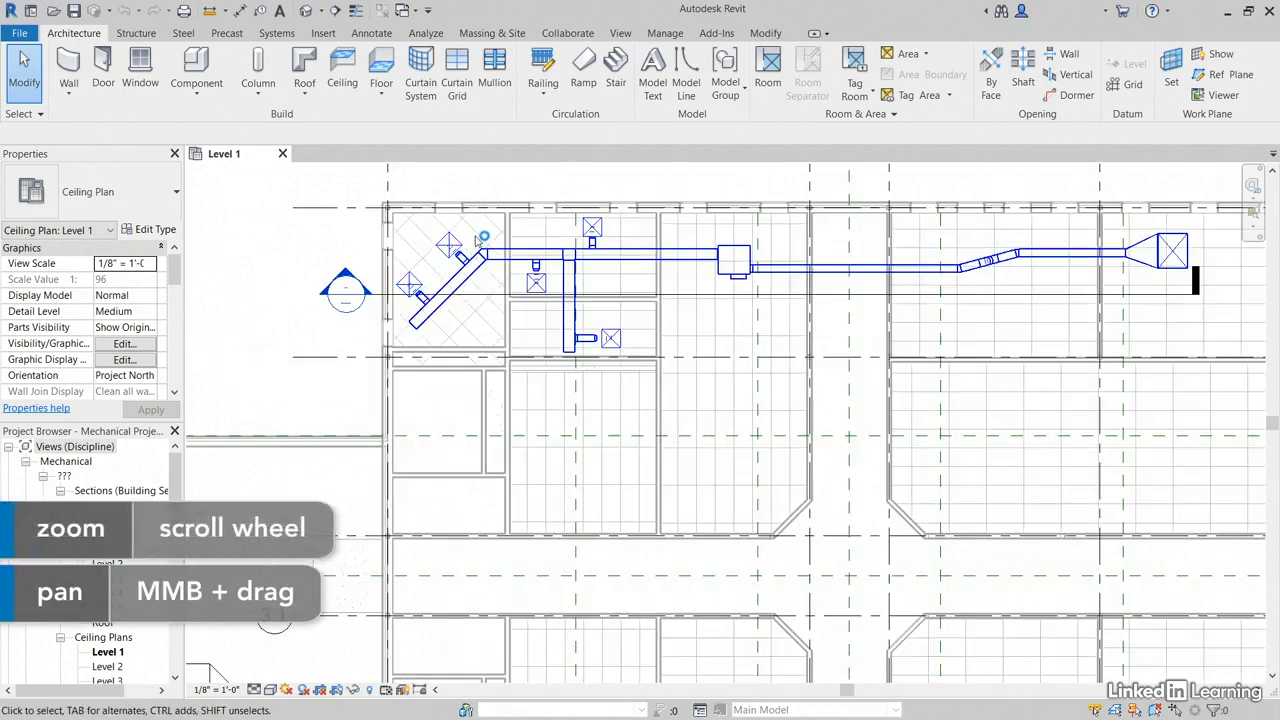
pyautogui.moveTo(477, 241); pyautogui.dragTo(477, 249, button='middle')
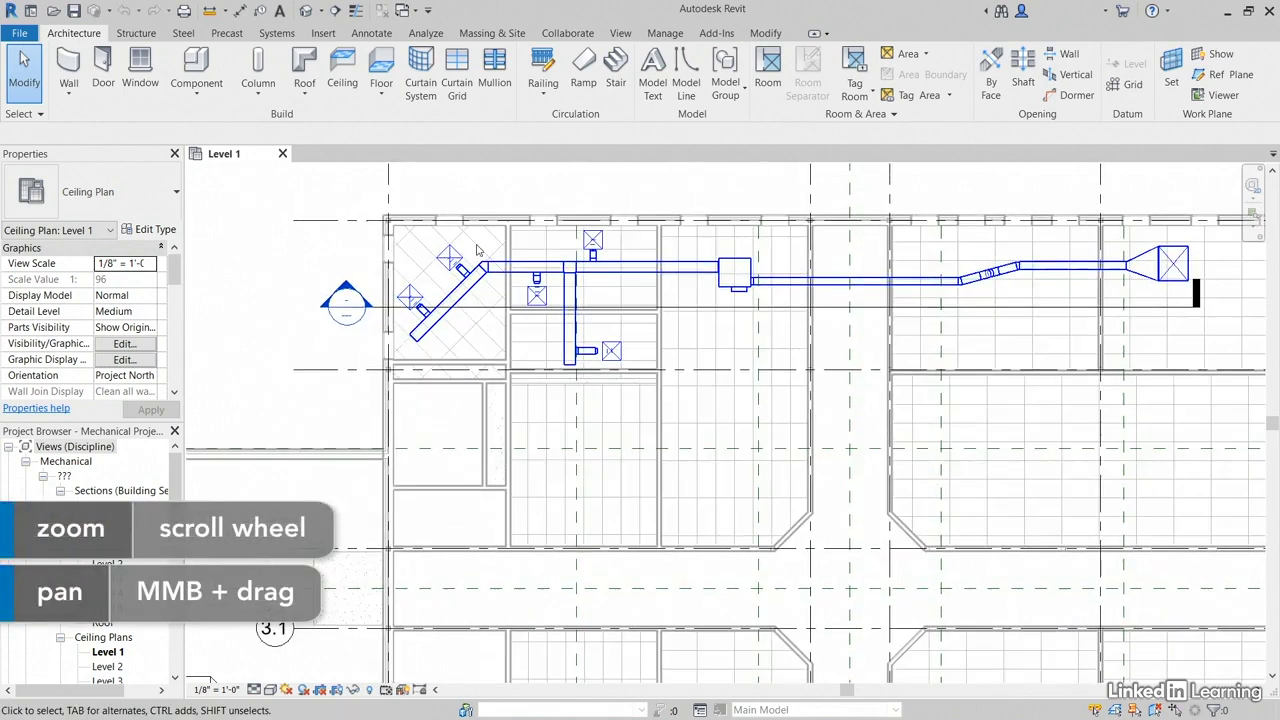
pyautogui.scroll(3, 477, 241)
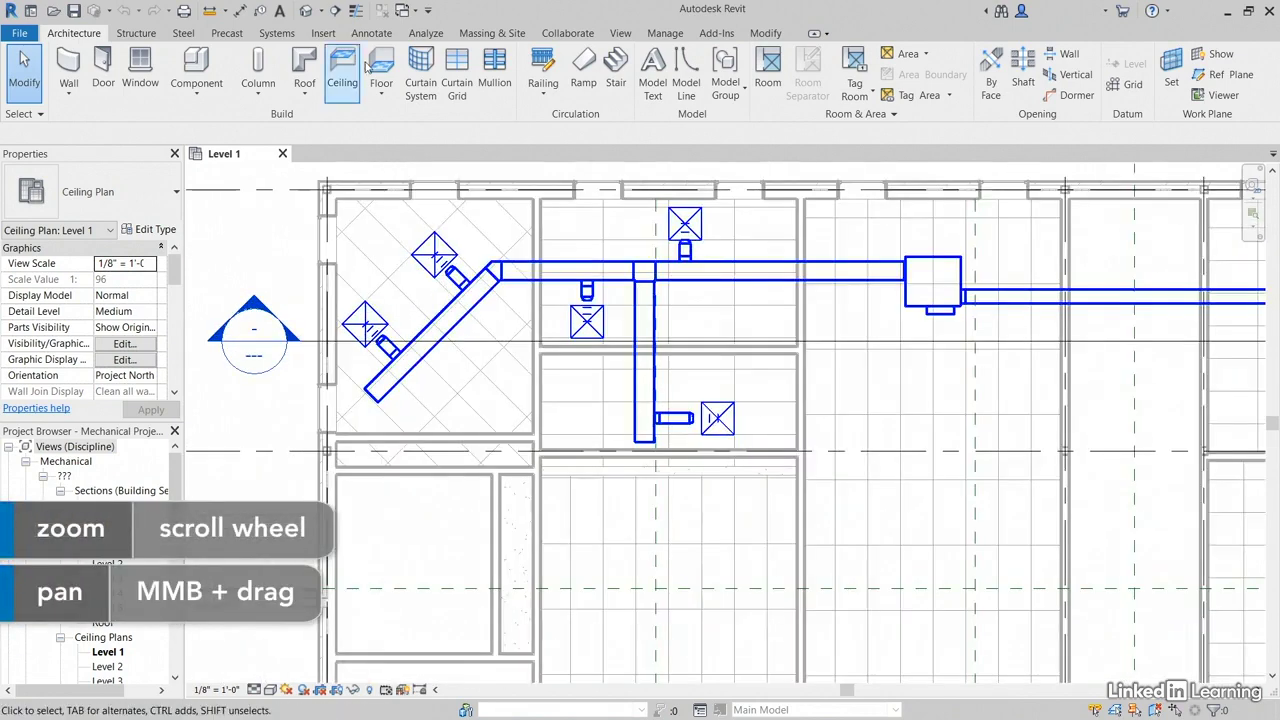
pyautogui.click(270, 35)
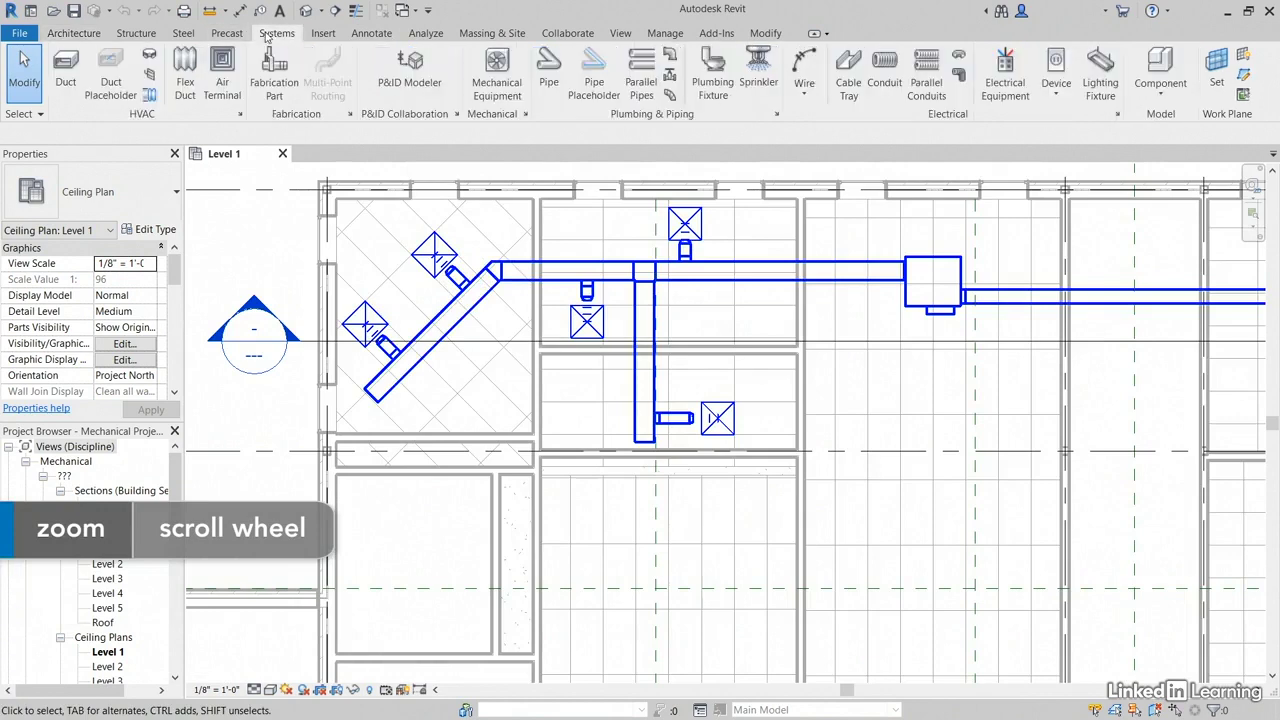
pyautogui.click(222, 82)
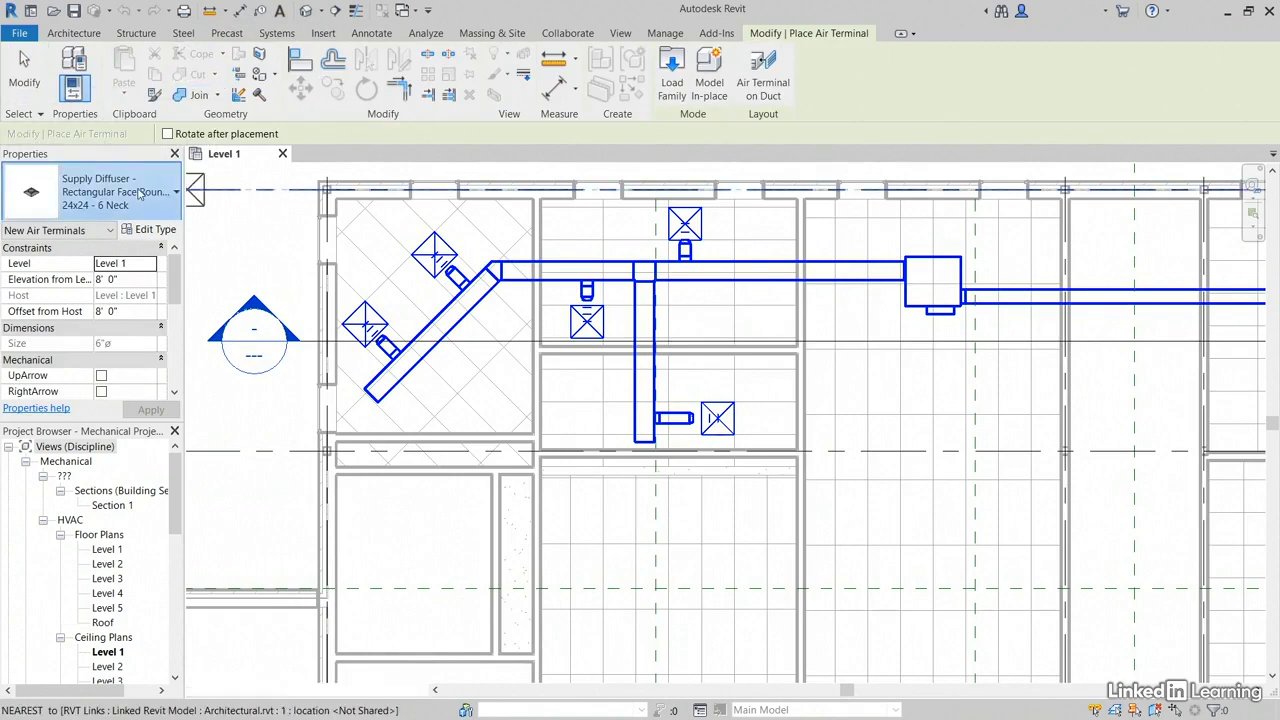
pyautogui.click(140, 194)
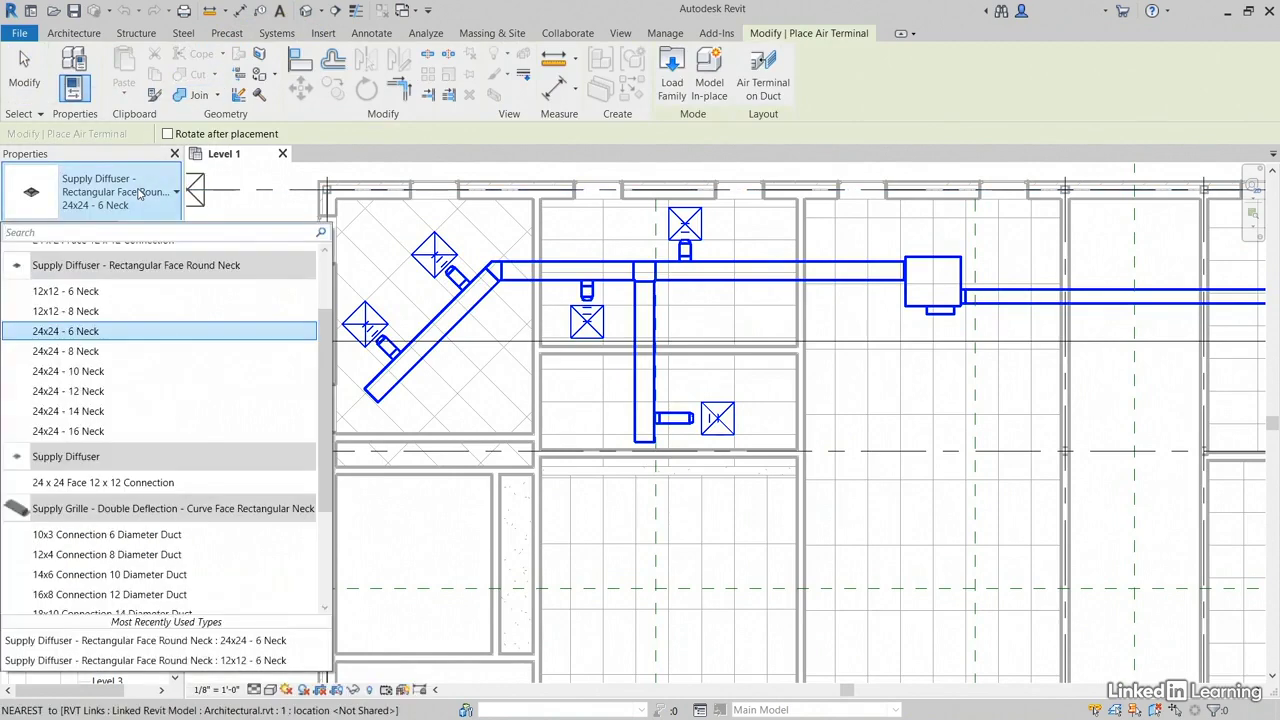
pyautogui.scroll(2, 165, 300)
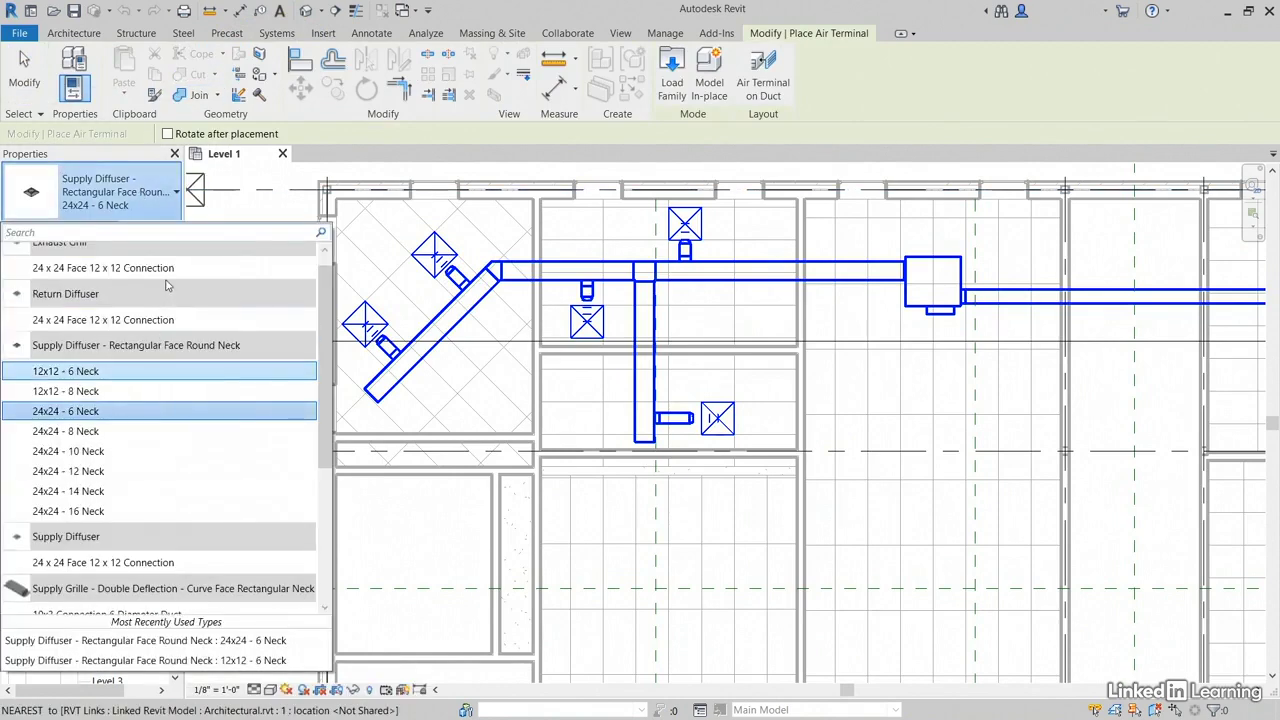
pyautogui.scroll(1, 167, 287)
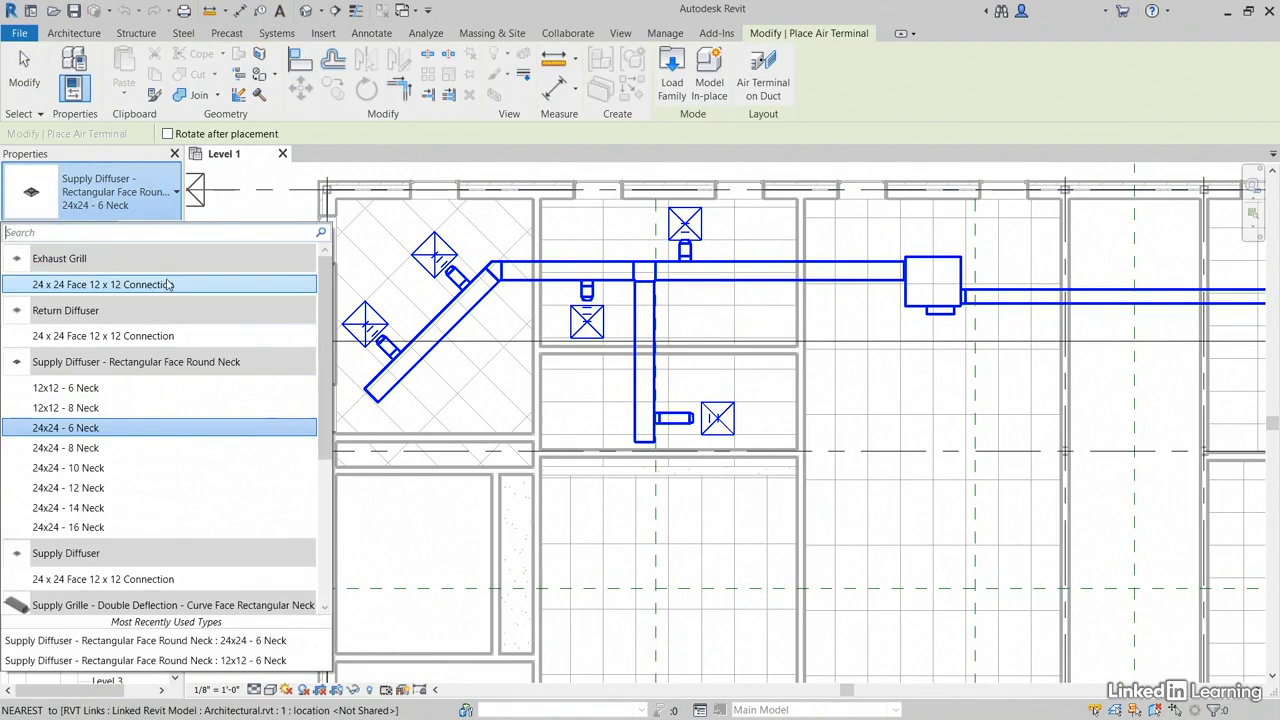
pyautogui.click(186, 337)
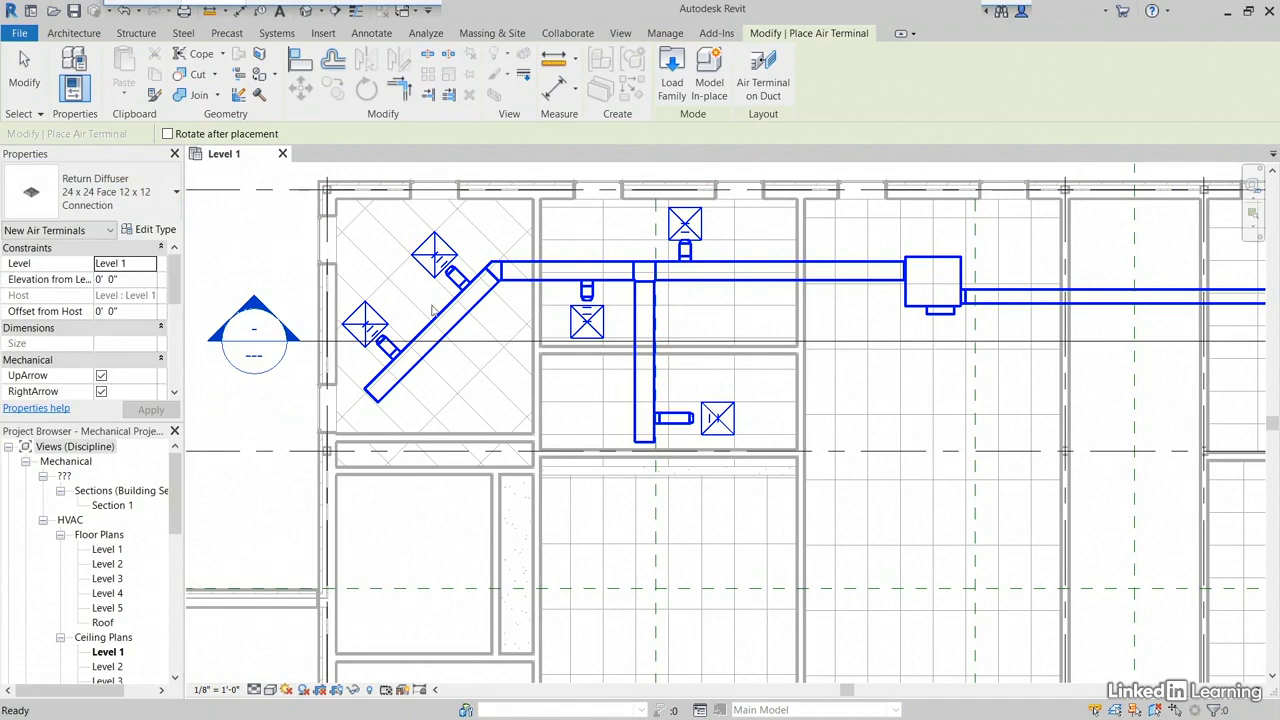
# Step: Set the new return diffuser's elevation from level to 8' 0"
pyautogui.moveTo(432, 310); pyautogui.dragTo(464, 284, button='middle')
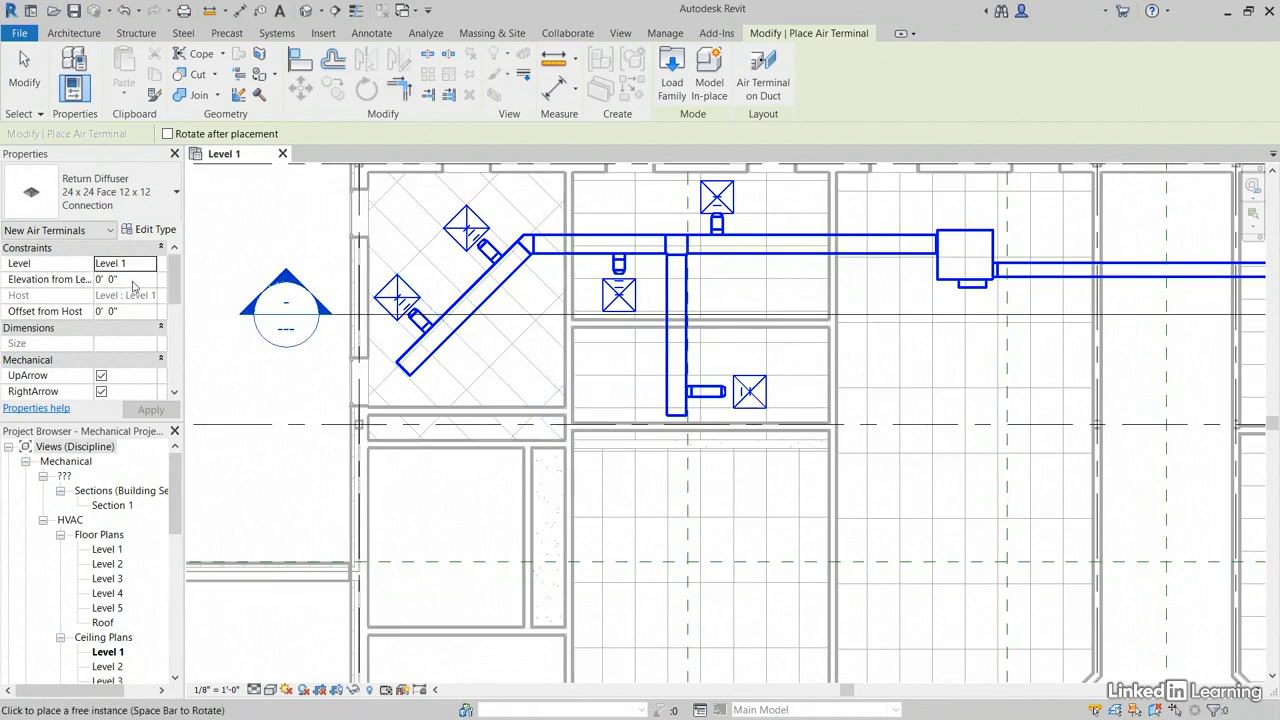
pyautogui.click(134, 280)
pyautogui.write('8')
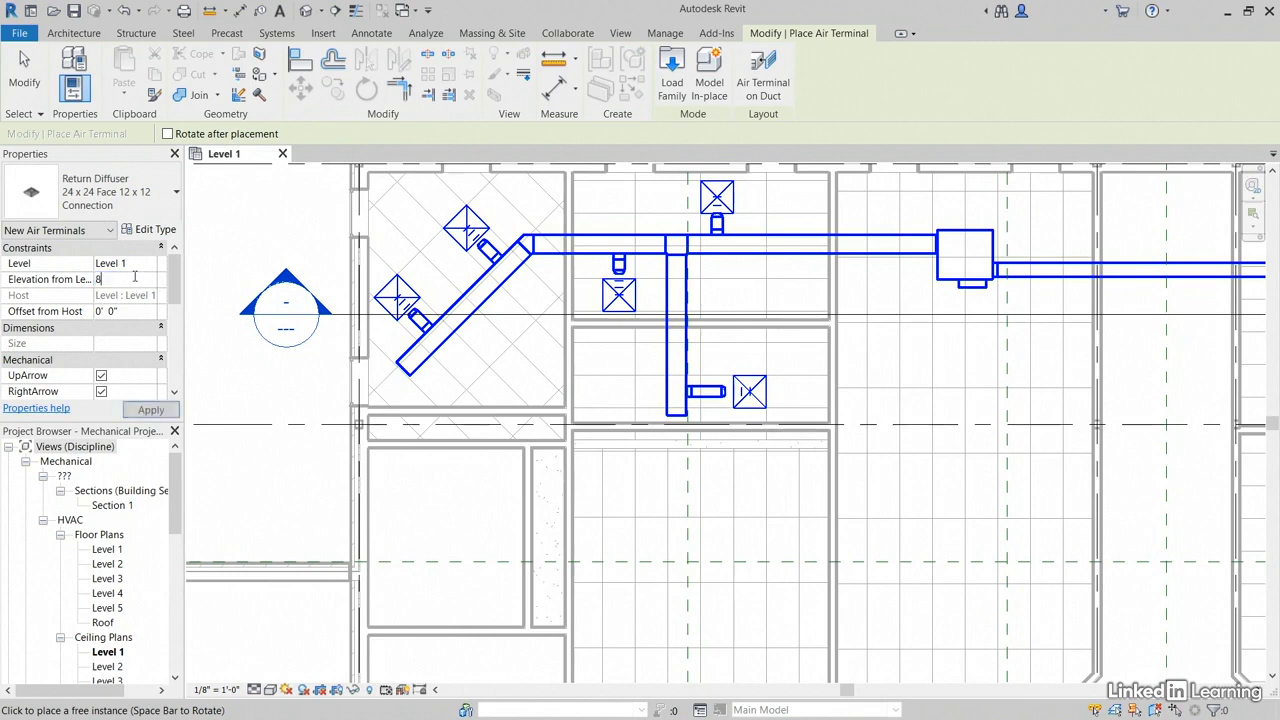
pyautogui.press('Return')
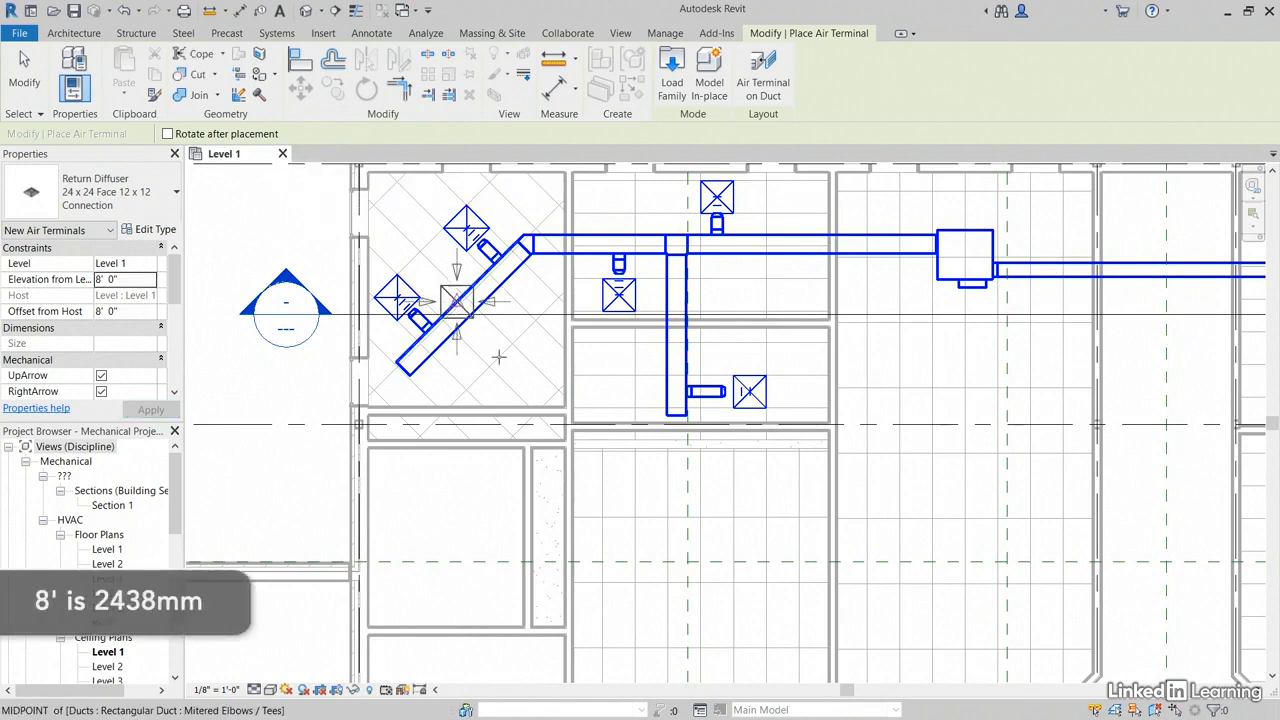
# Step: Rotate the return diffuser to match the diagonal ceiling grid and place it in the corner room, below the angled duct
pyautogui.moveTo(496, 359); pyautogui.dragTo(452, 364, button='middle')
pyautogui.scroll(3, 452, 364)
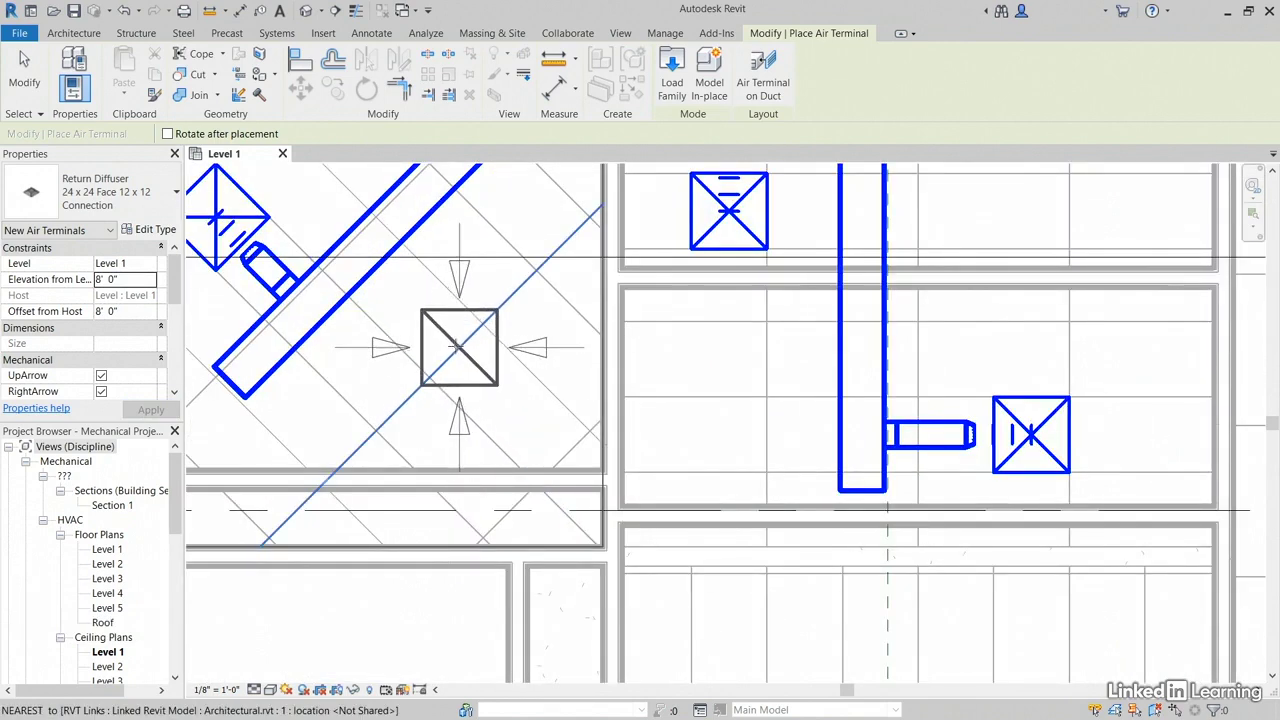
pyautogui.press('space')
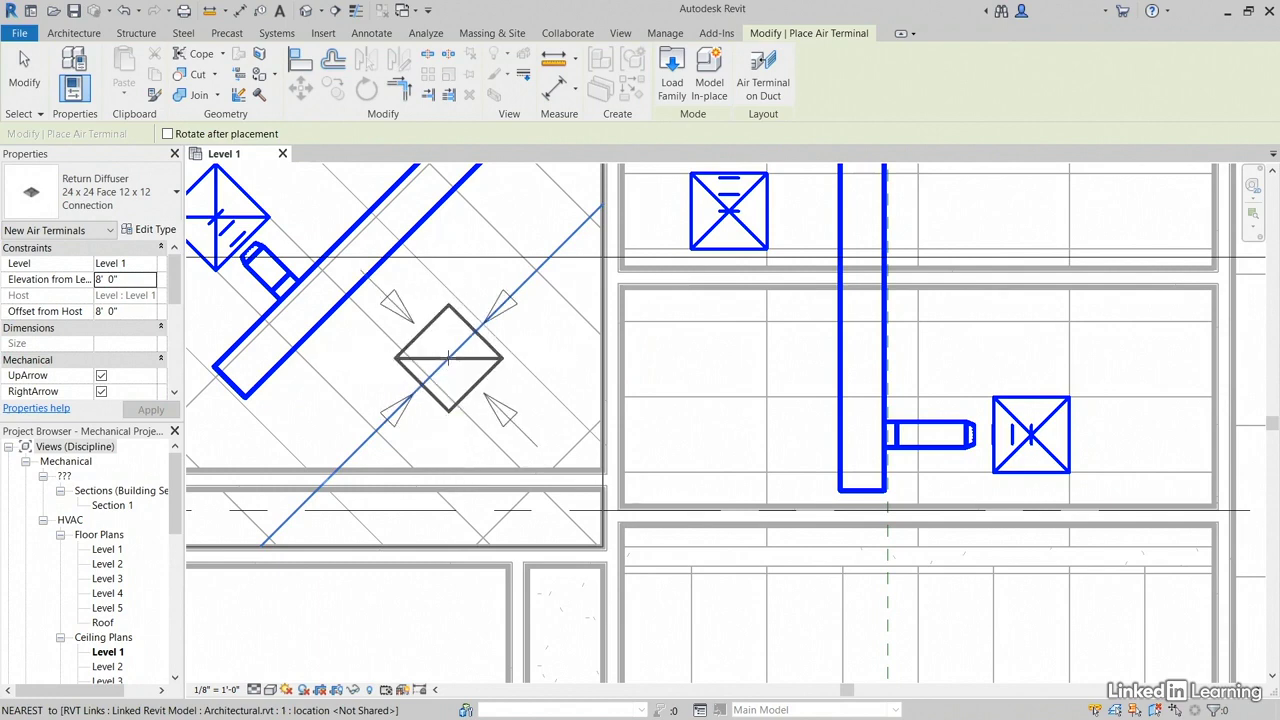
pyautogui.scroll(-1, 483, 368)
pyautogui.moveTo(496, 376)
pyautogui.mouseDown(button='middle')
pyautogui.moveTo(477, 417)
pyautogui.moveTo(489, 392)
pyautogui.mouseUp(button='middle')
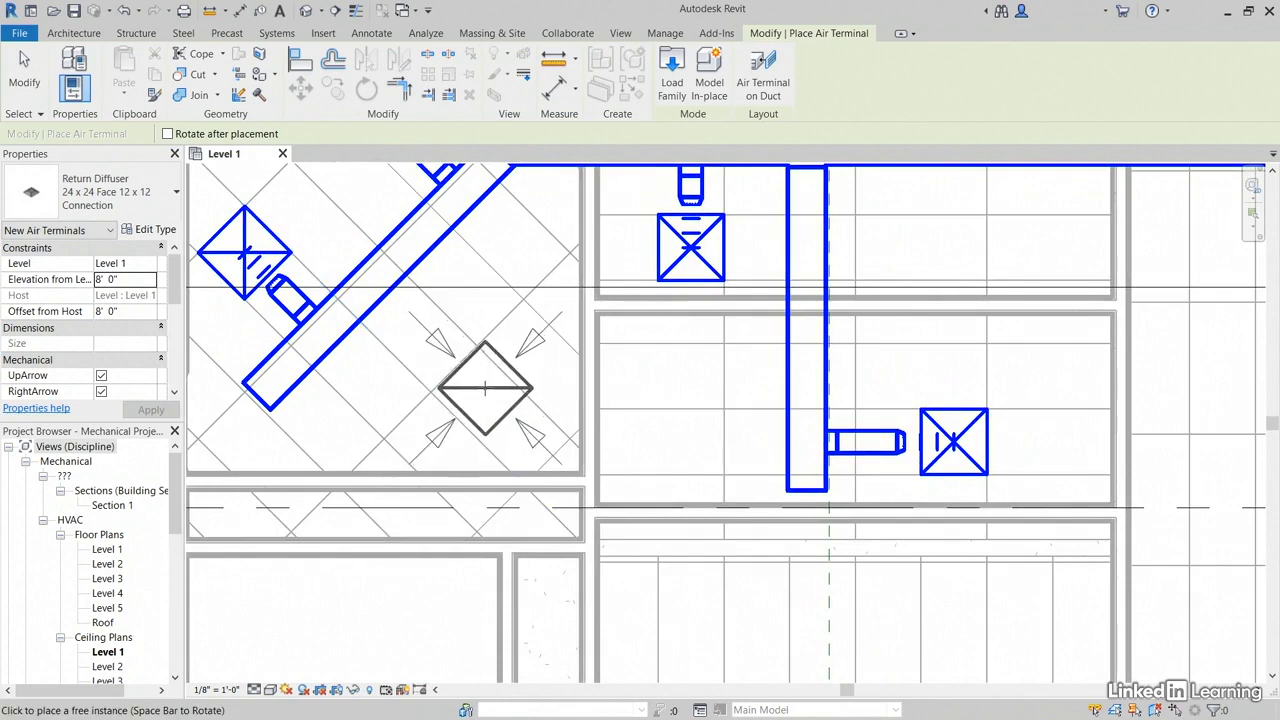
pyautogui.click(484, 389)
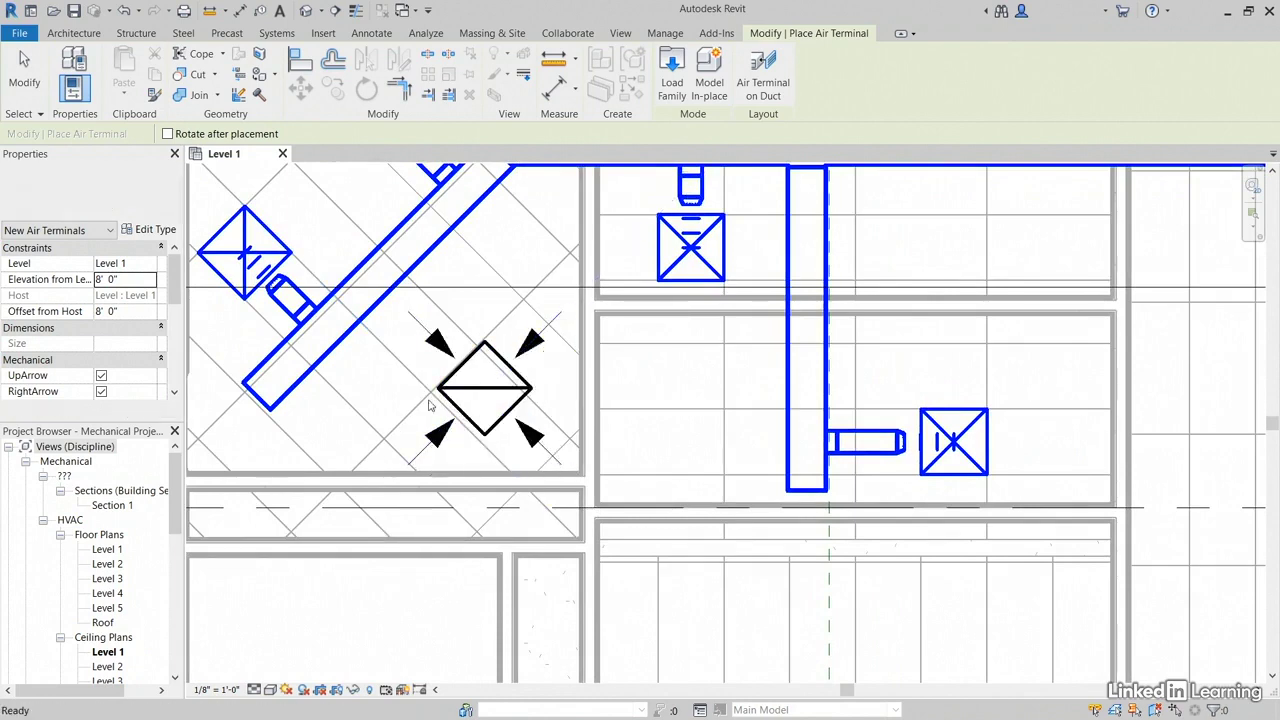
pyautogui.press('Escape')
pyautogui.press('Escape')
# Step: Align two adjacent edges of the rotated return diffuser with the diagonal ceiling grid lines
pyautogui.scroll(3, 400, 398)
pyautogui.press('a')
pyautogui.press('l')
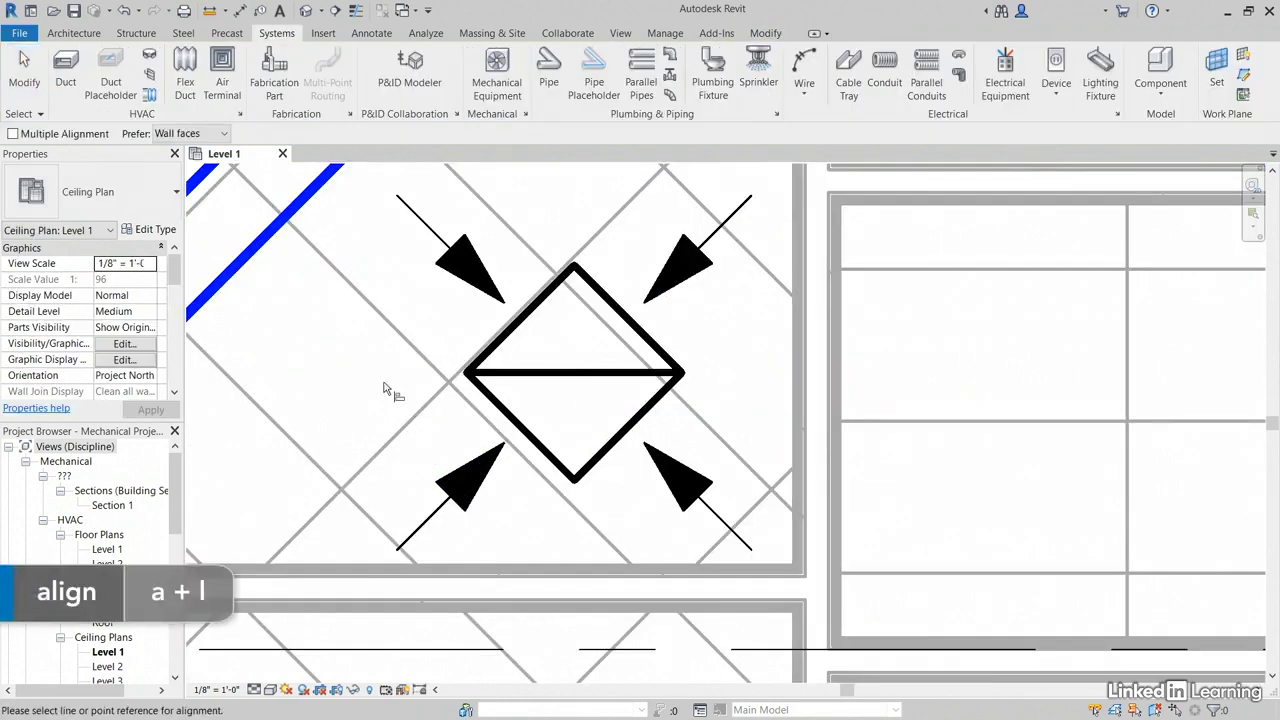
pyautogui.scroll(3, 388, 400)
pyautogui.click(470, 379)
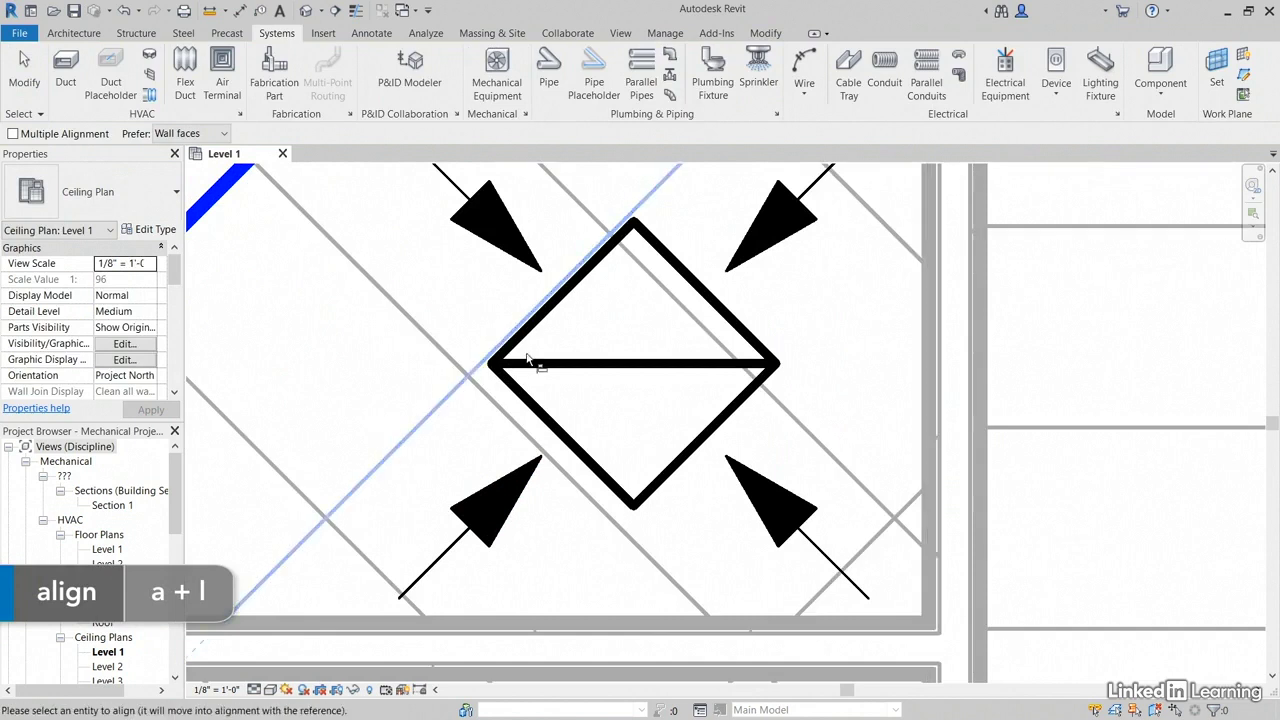
pyautogui.click(546, 322)
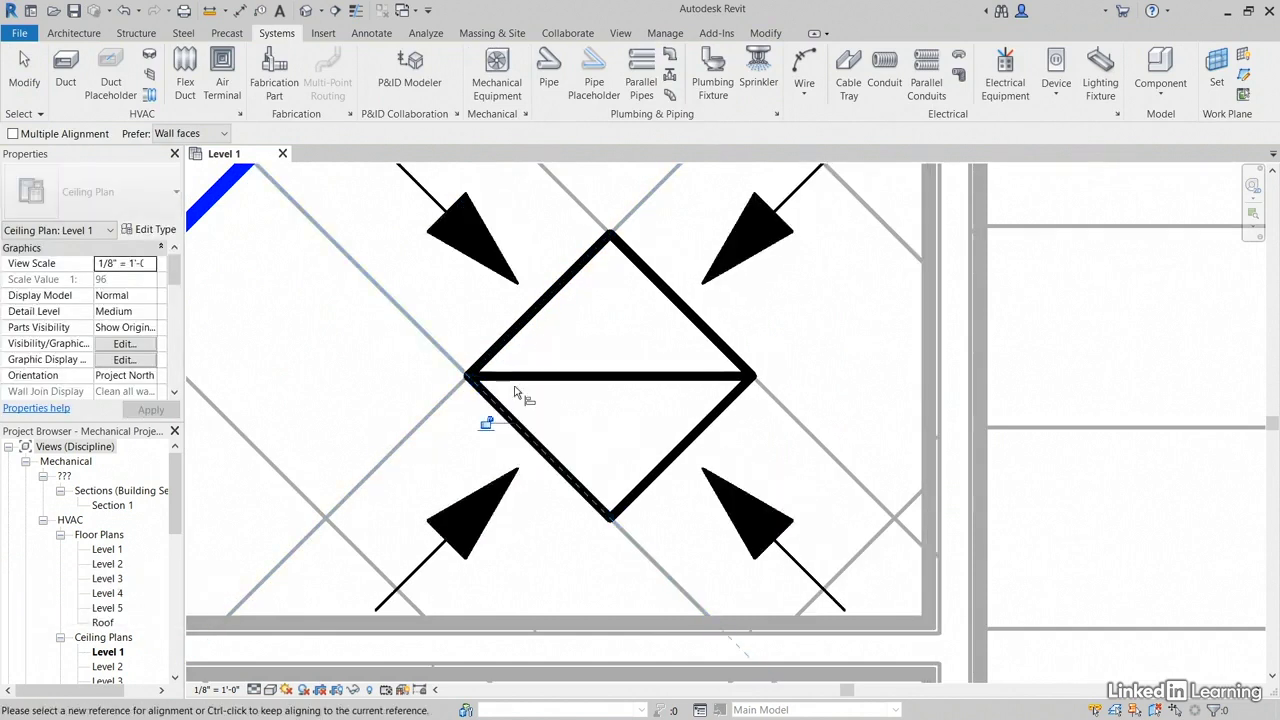
pyautogui.scroll(-5, 455, 355)
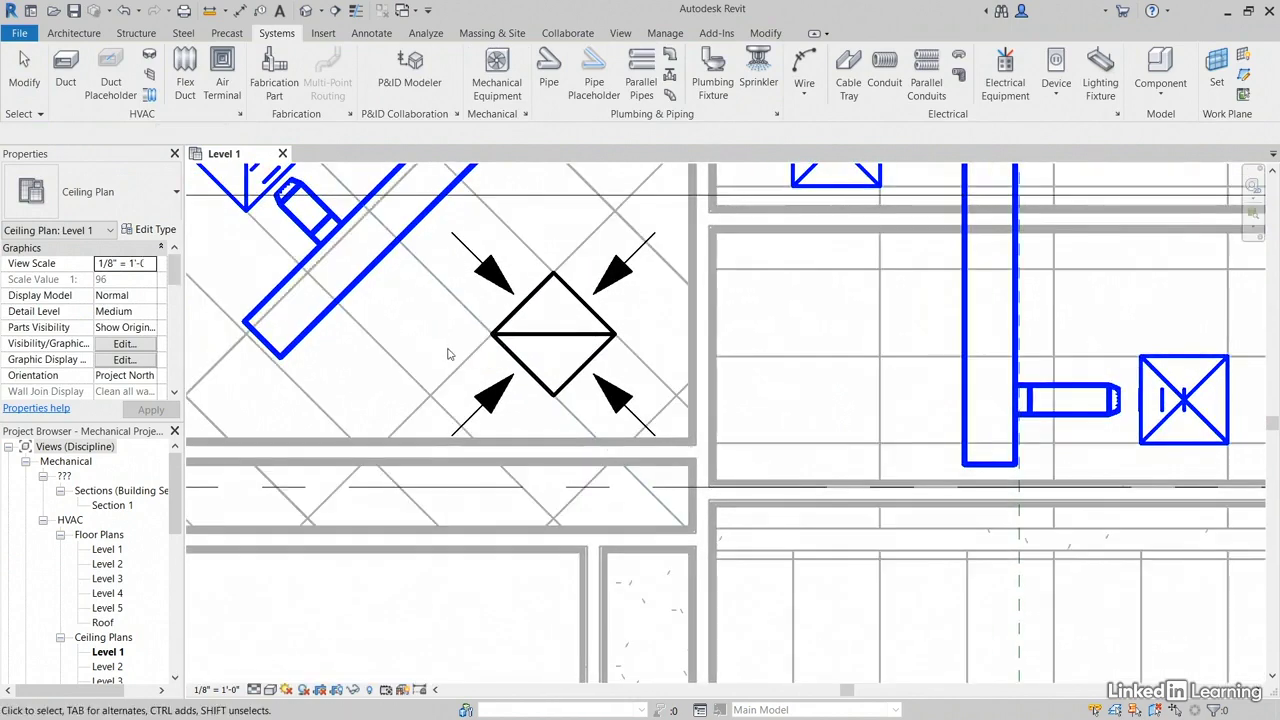
pyautogui.press('Escape')
pyautogui.press('Escape')
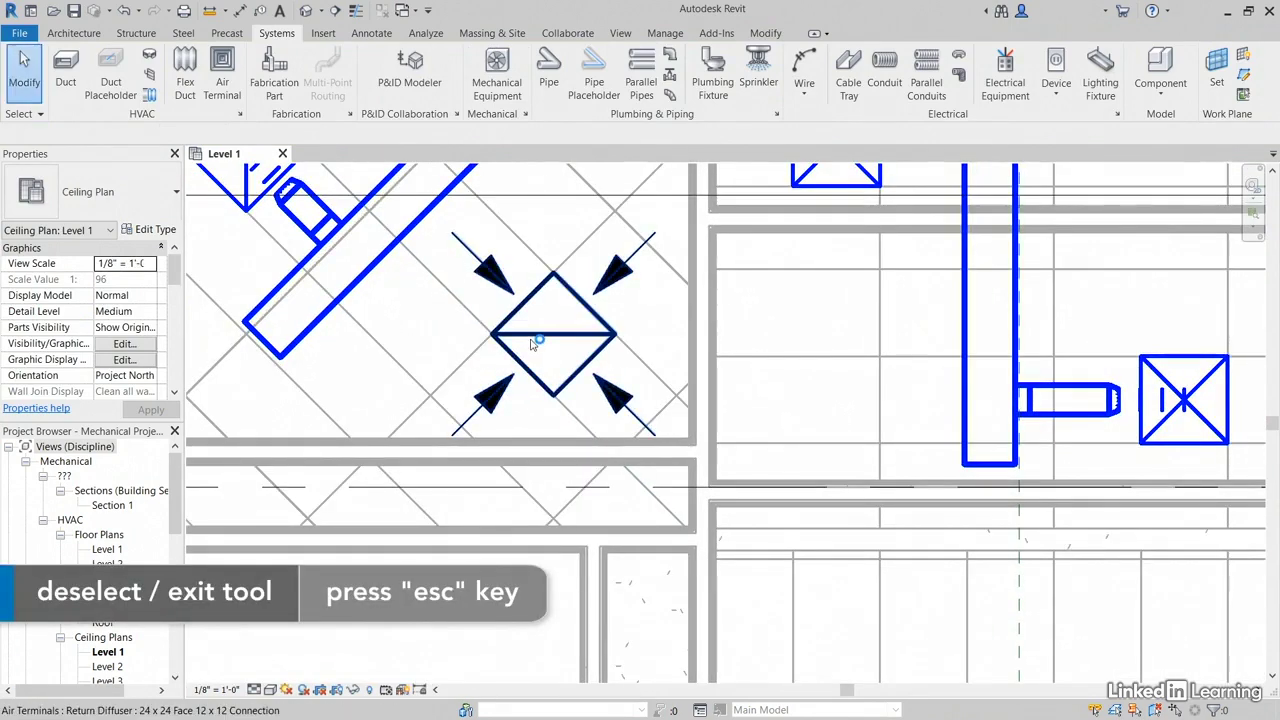
# Step: Turn off UpArrow, RightArrow, LeftArrow and DownArrow for the return diffuser in the corner room
pyautogui.click(457, 337)
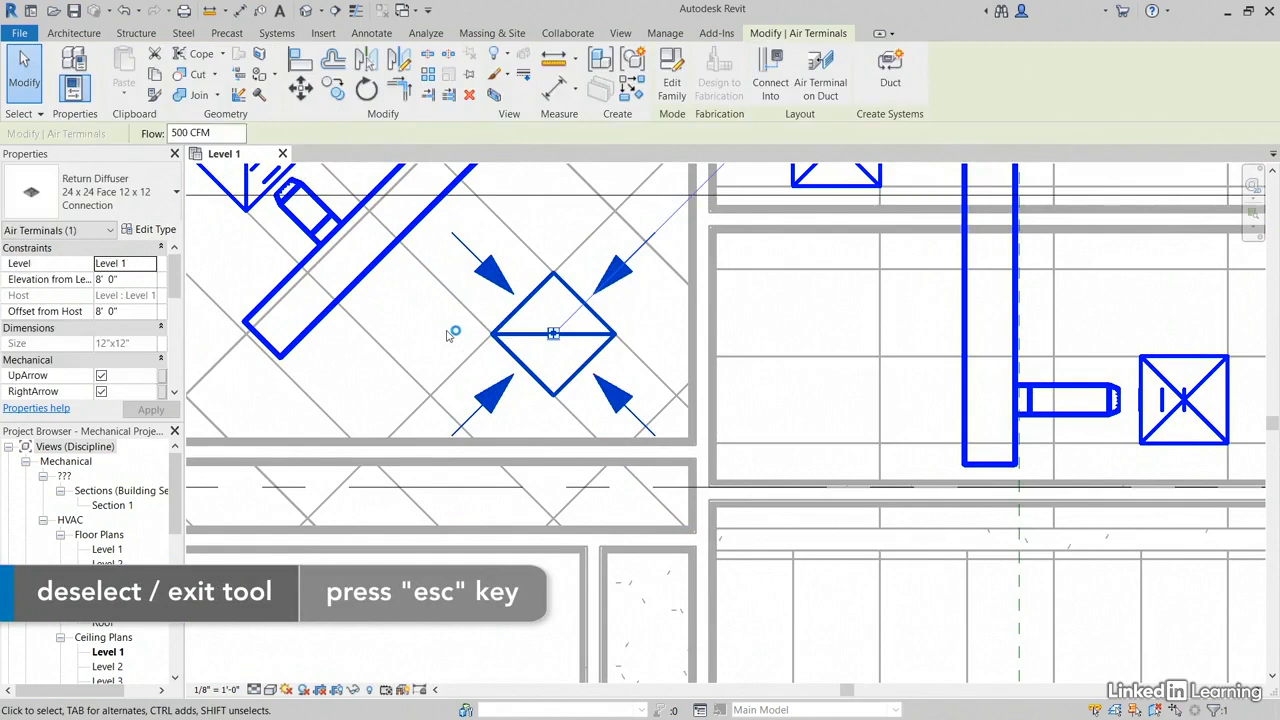
pyautogui.scroll(-3, 90, 320)
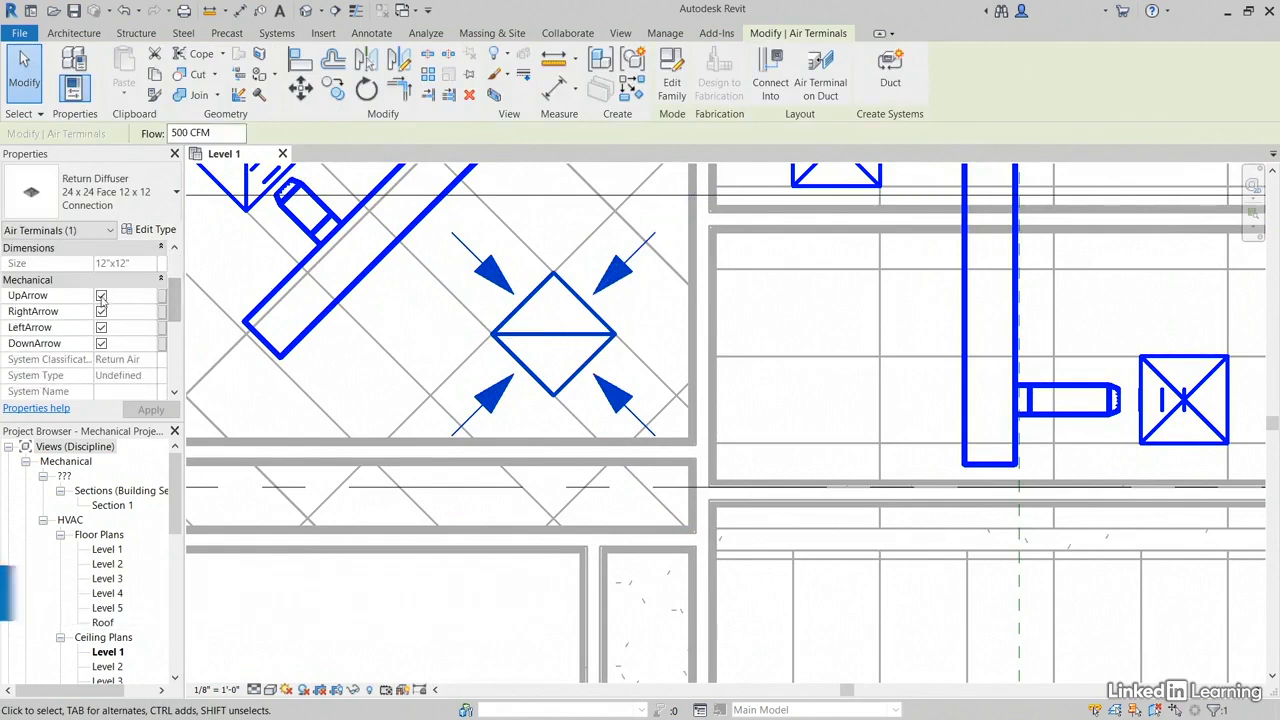
pyautogui.click(101, 295)
pyautogui.click(101, 311)
pyautogui.click(101, 327)
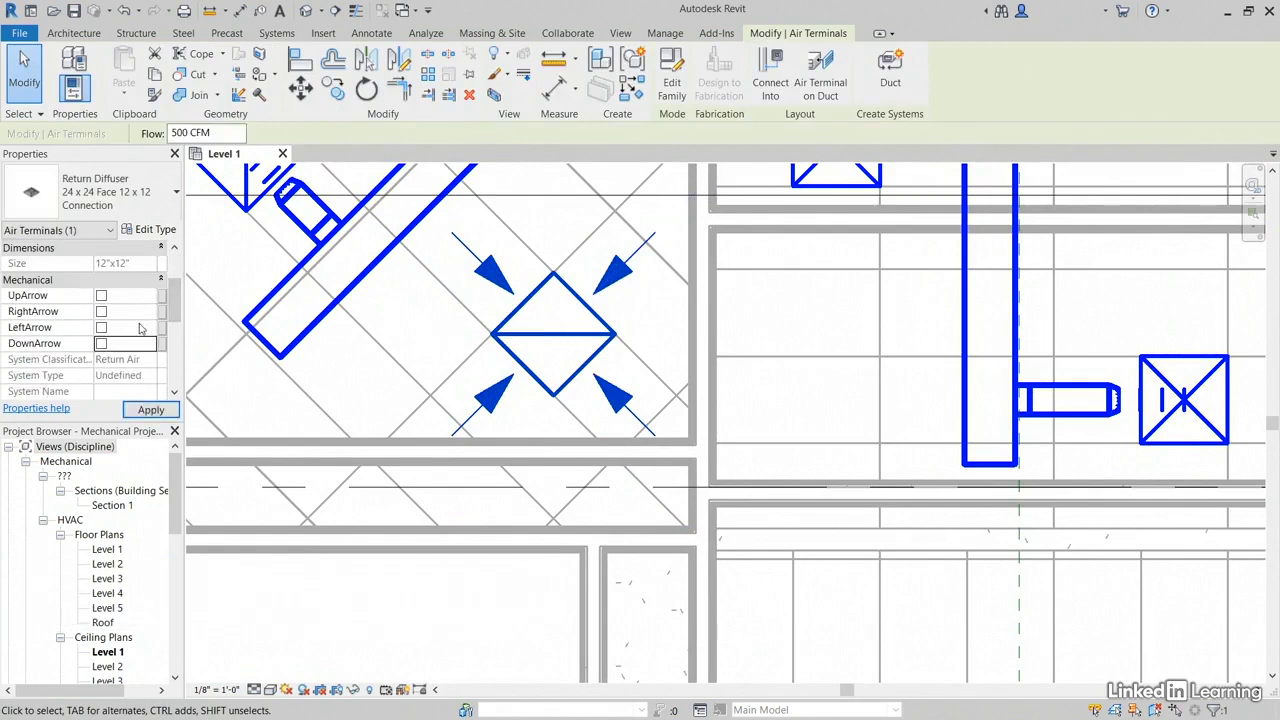
pyautogui.scroll(-3, 552, 345)
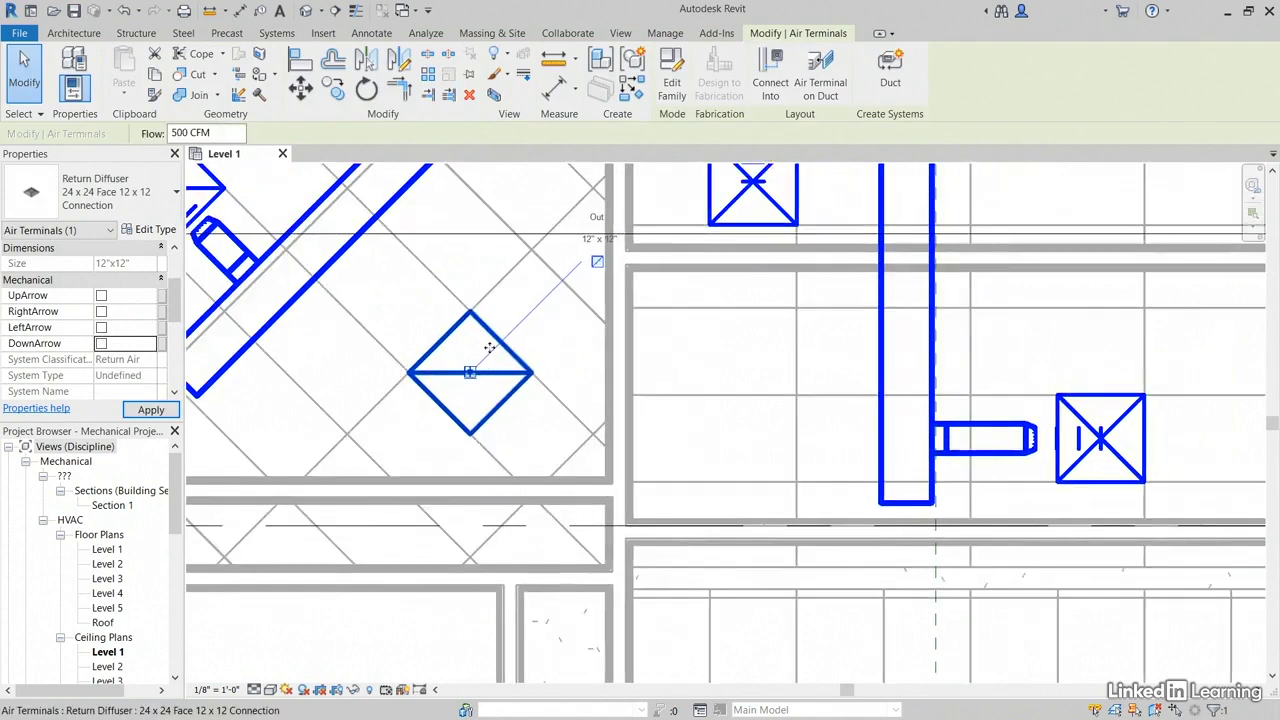
pyautogui.scroll(-6, 470, 358)
pyautogui.click(474, 383)
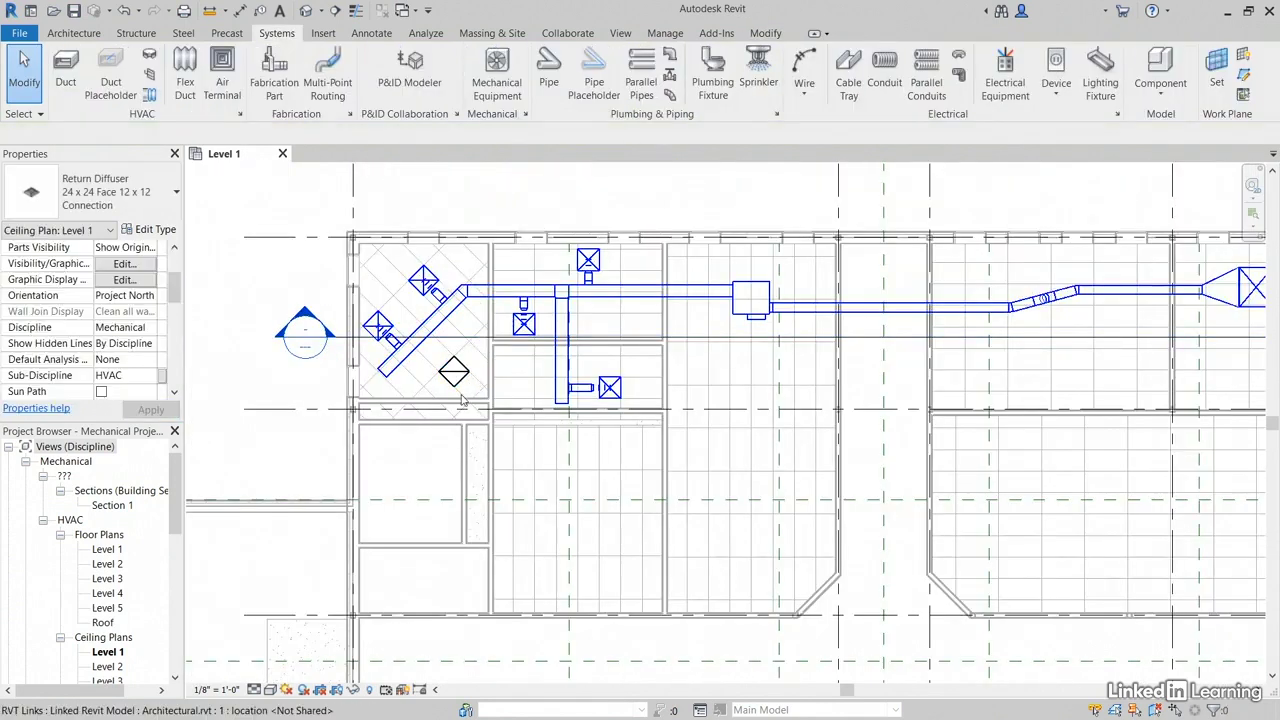
# Step: Create two similar return diffusers in the two adjacent small rooms, across the branch duct from and in line with the existing supply diffusers
pyautogui.scroll(1, 461, 395)
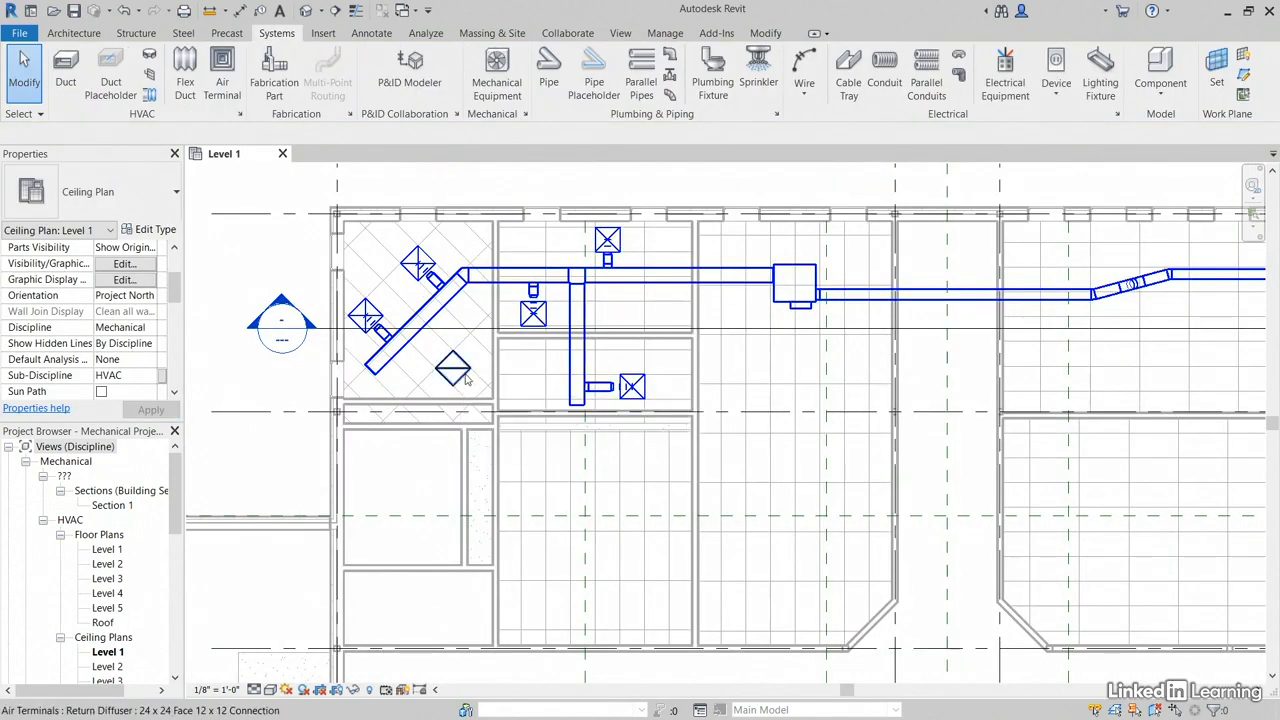
pyautogui.click(462, 376)
pyautogui.rightClick(466, 378)
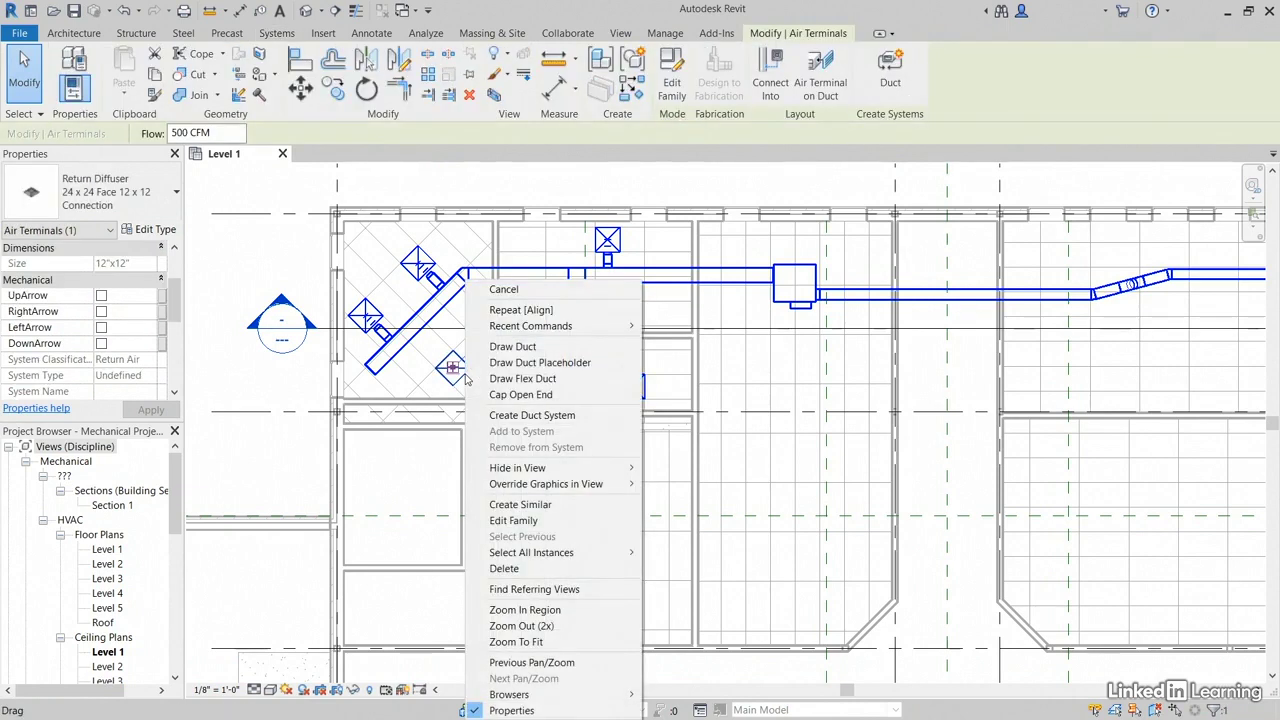
pyautogui.click(525, 504)
pyautogui.scroll(2, 654, 285)
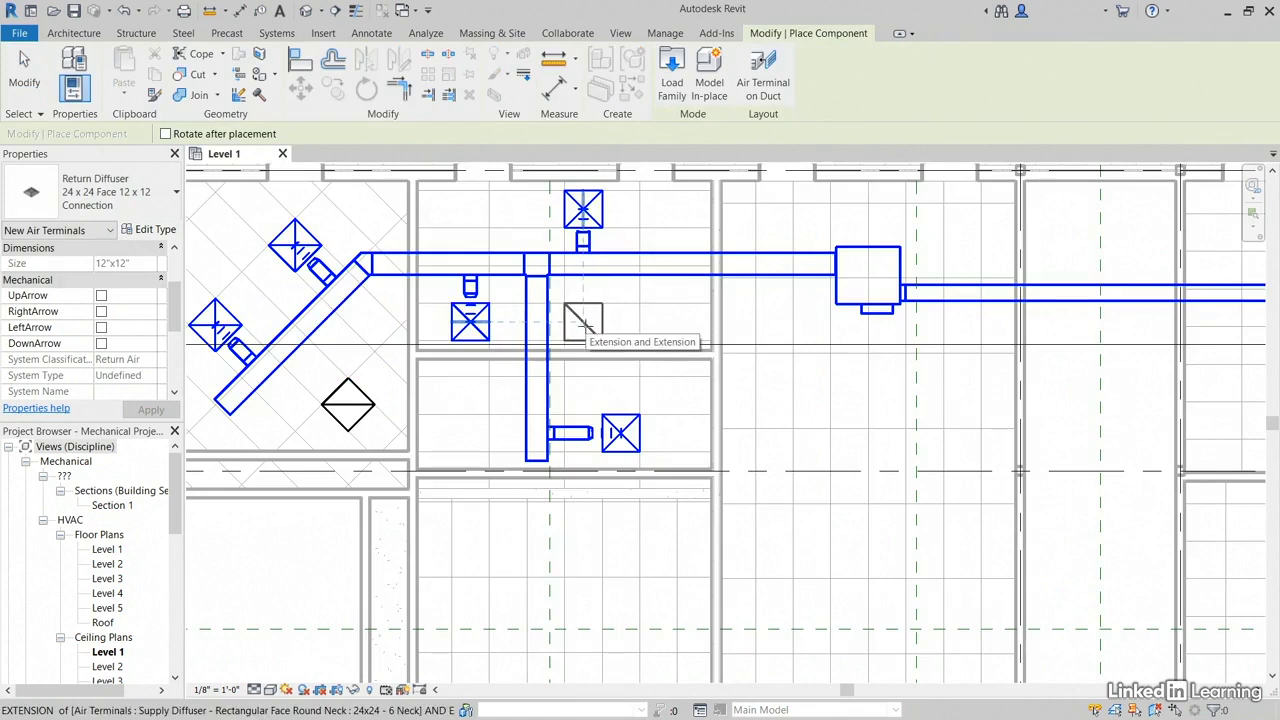
pyautogui.click(584, 322)
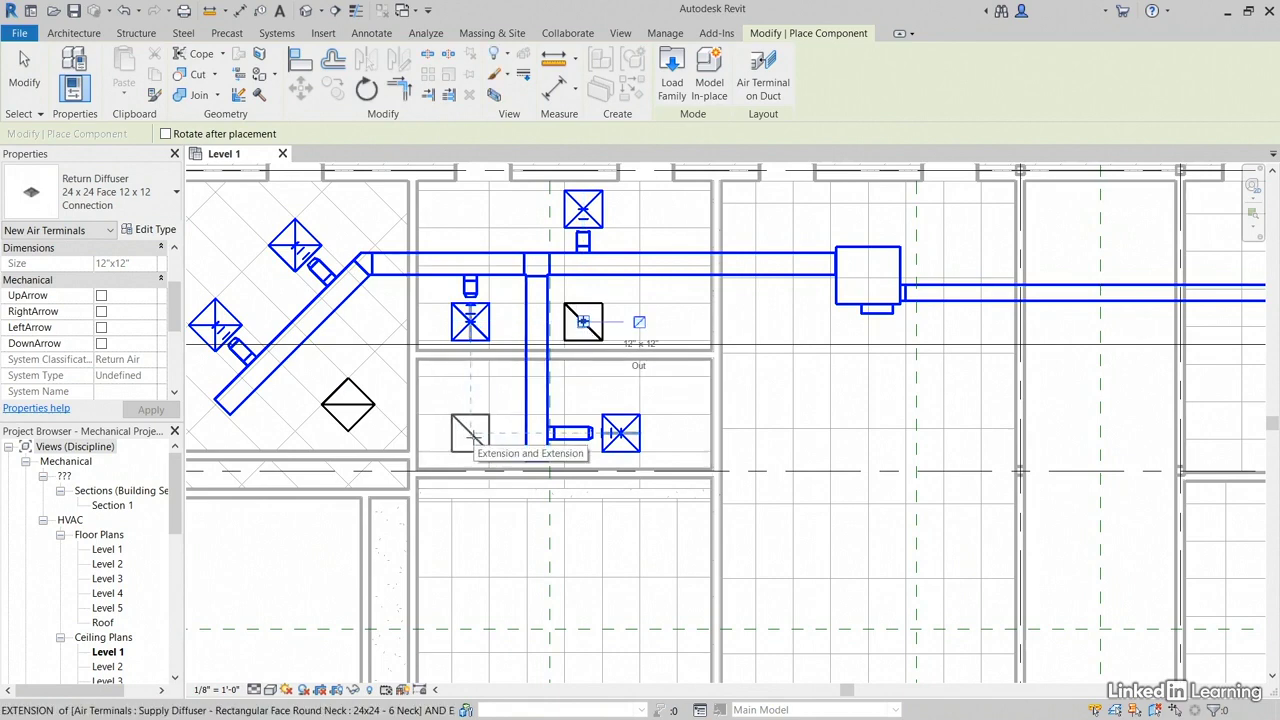
pyautogui.click(470, 432)
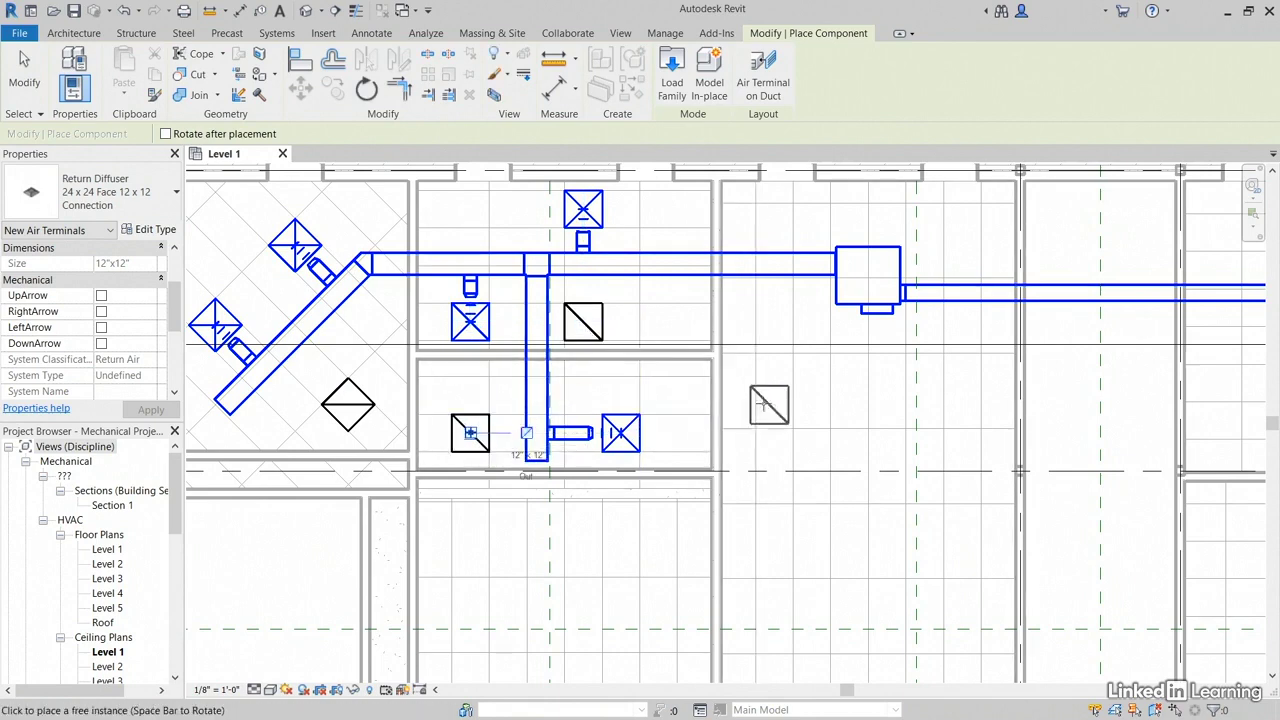
pyautogui.moveTo(767, 406); pyautogui.dragTo(690, 384, button='middle')
pyautogui.press('Escape')
pyautogui.scroll(-1, 718, 383)
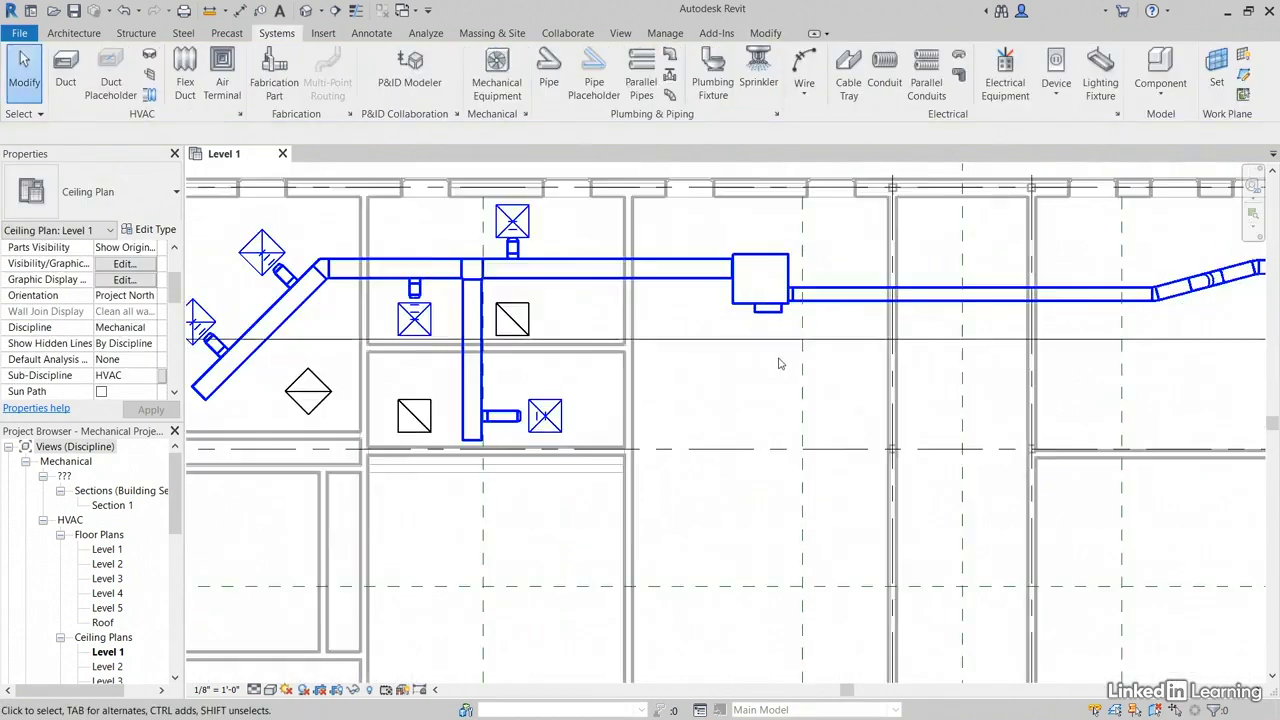
# Step: Draw a short duct segment straight out of the VAV unit's return air connector, parallel to its inlet duct and ending near the corridor wall
pyautogui.click(753, 258)
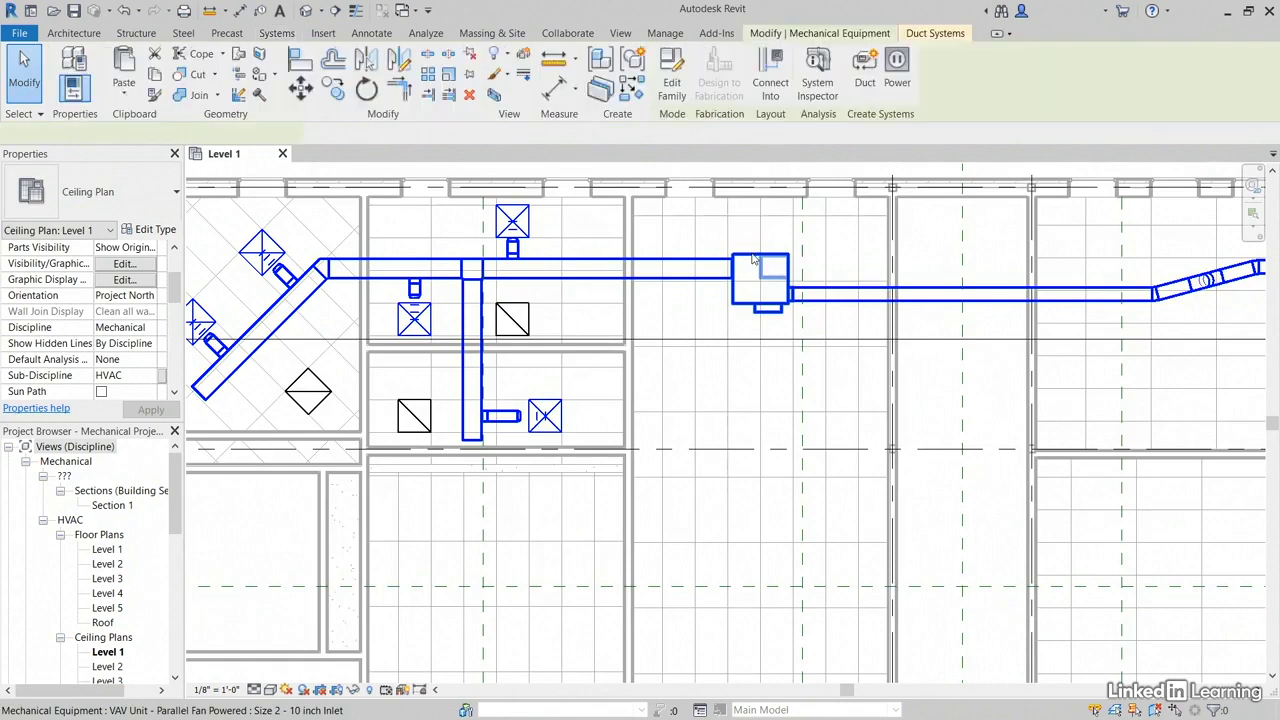
pyautogui.moveTo(753, 258); pyautogui.dragTo(663, 298, button='middle')
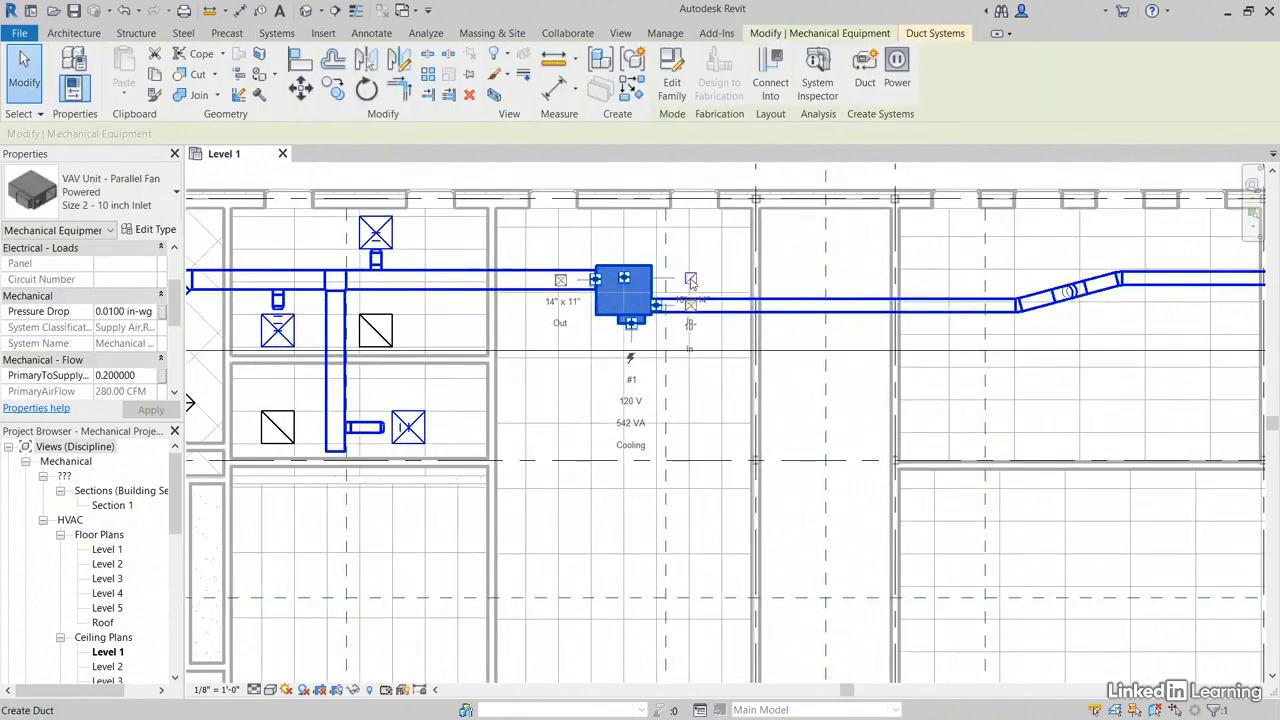
pyautogui.click(690, 281)
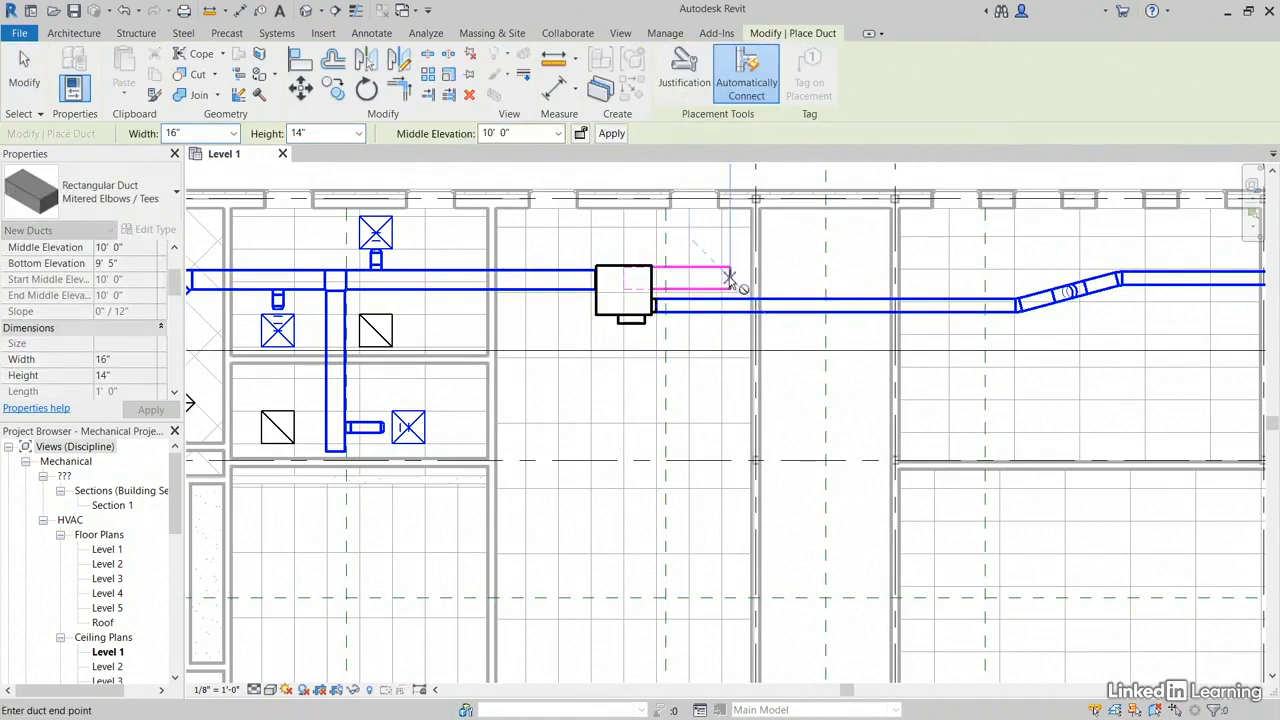
pyautogui.click(731, 280)
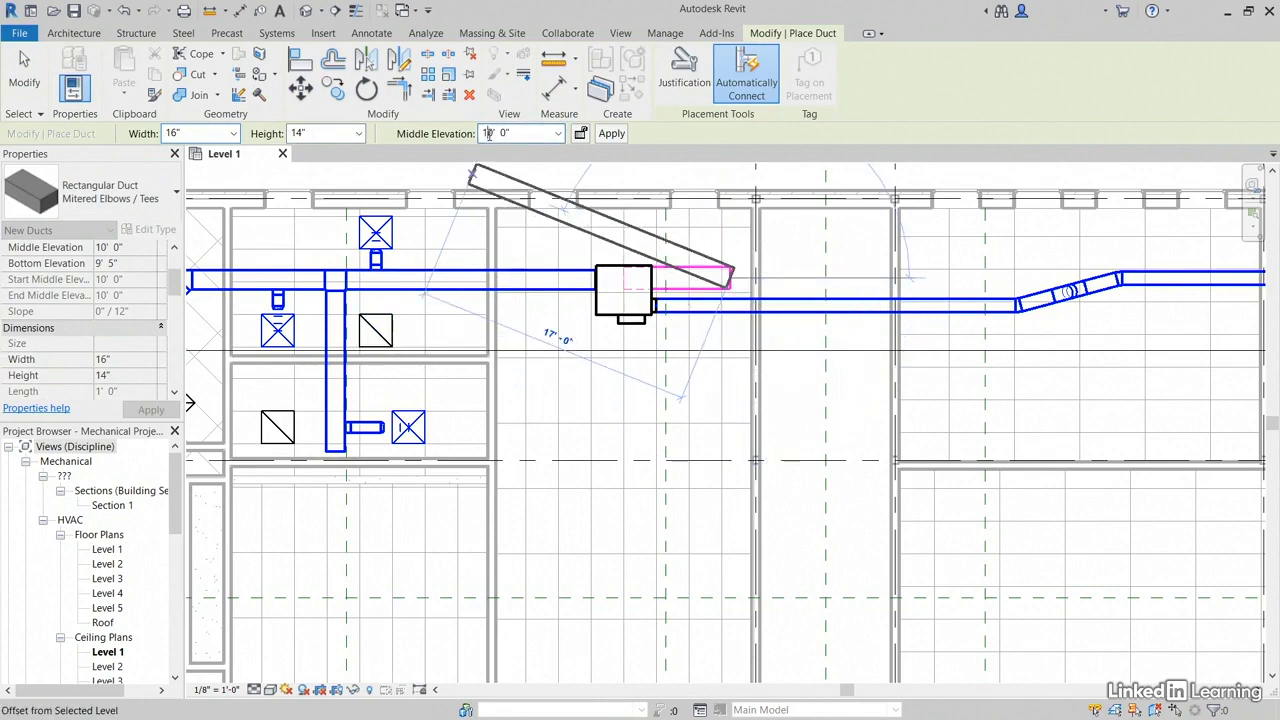
# Step: Continue the duct at 14' 0" middle elevation along the corridor wall, across the lower small room, and about 6' at 45° through the corner room
pyautogui.press('Return')
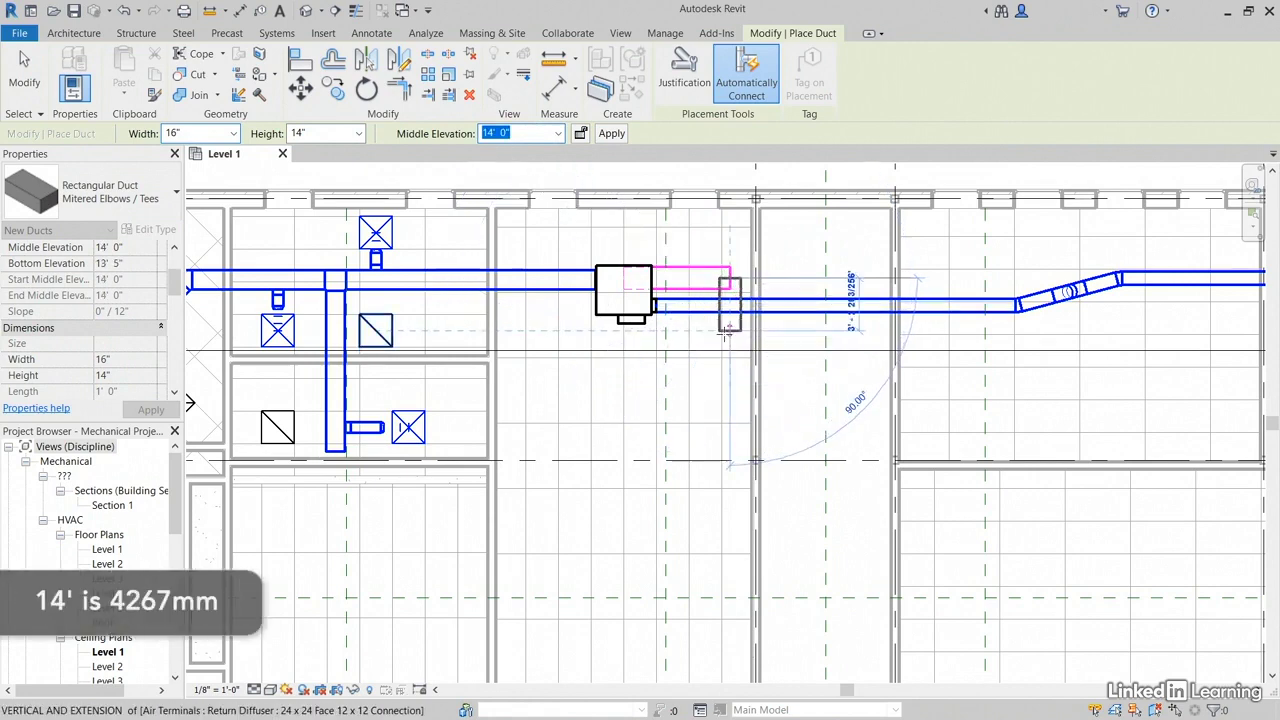
pyautogui.moveTo(729, 383); pyautogui.dragTo(853, 360, button='middle')
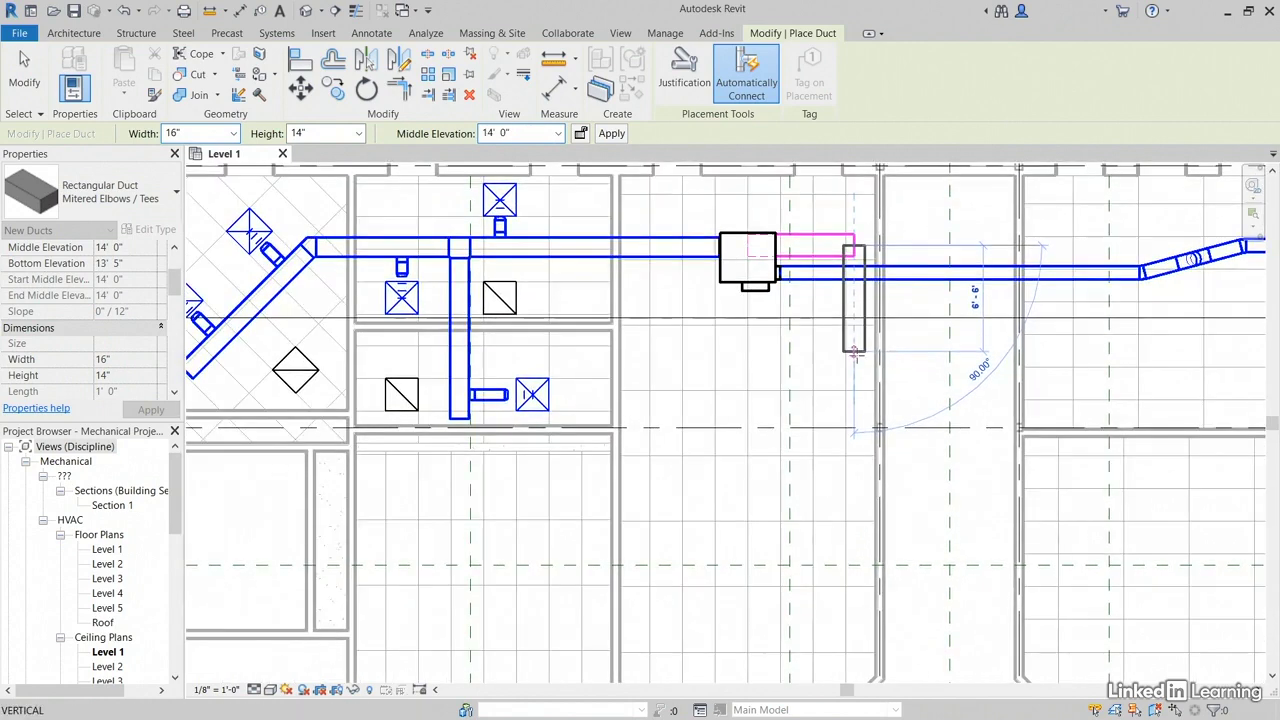
pyautogui.click(853, 360)
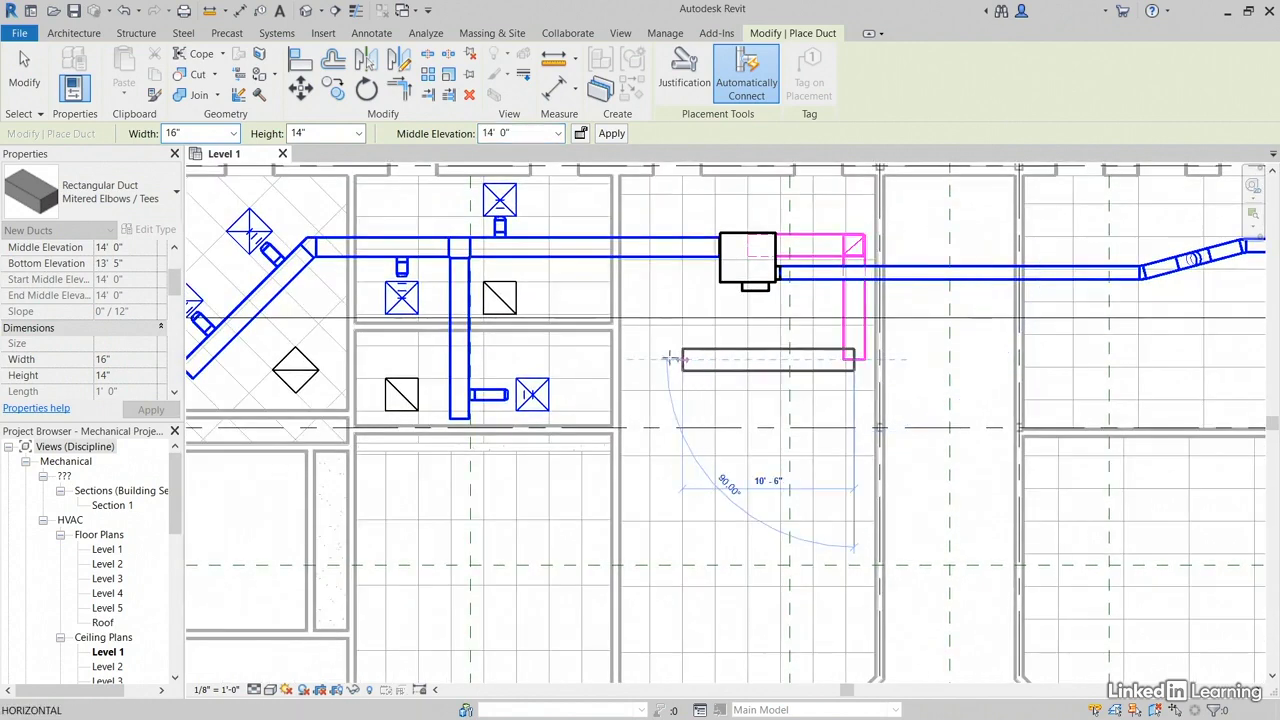
pyautogui.click(367, 358)
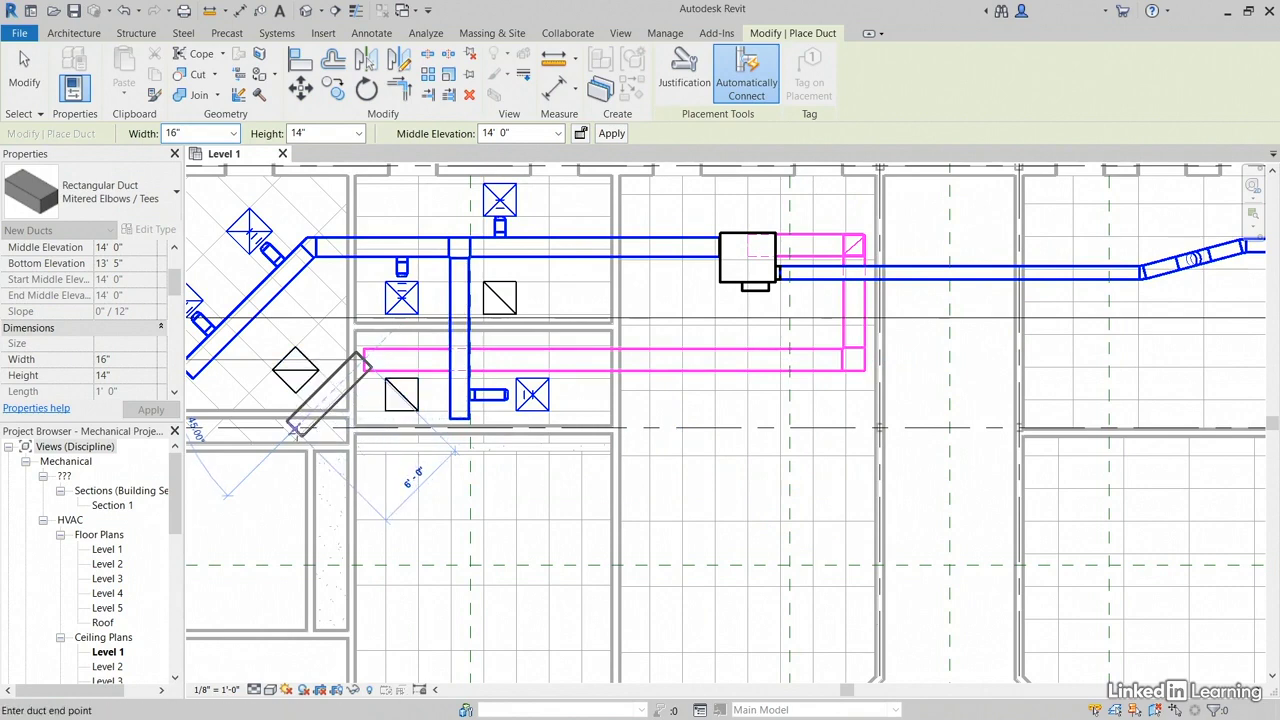
pyautogui.click(294, 428)
pyautogui.press('Escape')
pyautogui.press('Escape')
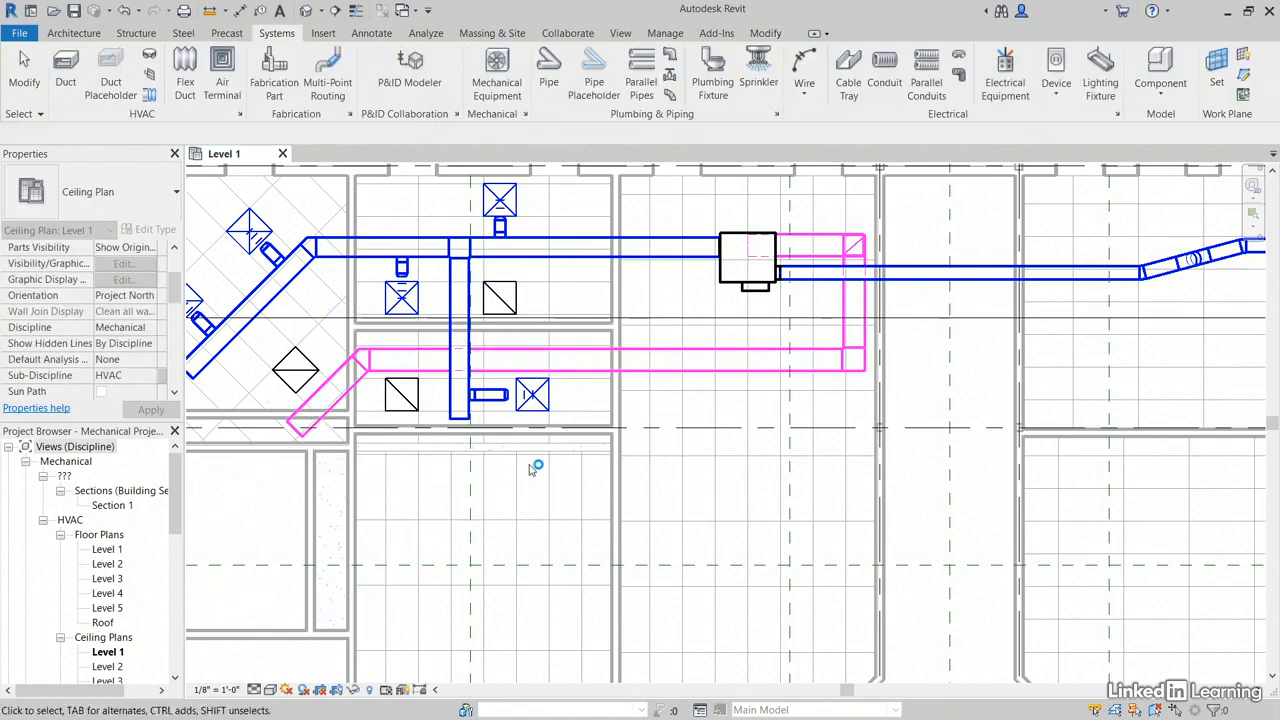
# Step: Connect the return diffuser in the upper small room into the straight return duct main
pyautogui.moveTo(529, 436); pyautogui.dragTo(551, 433, button='middle')
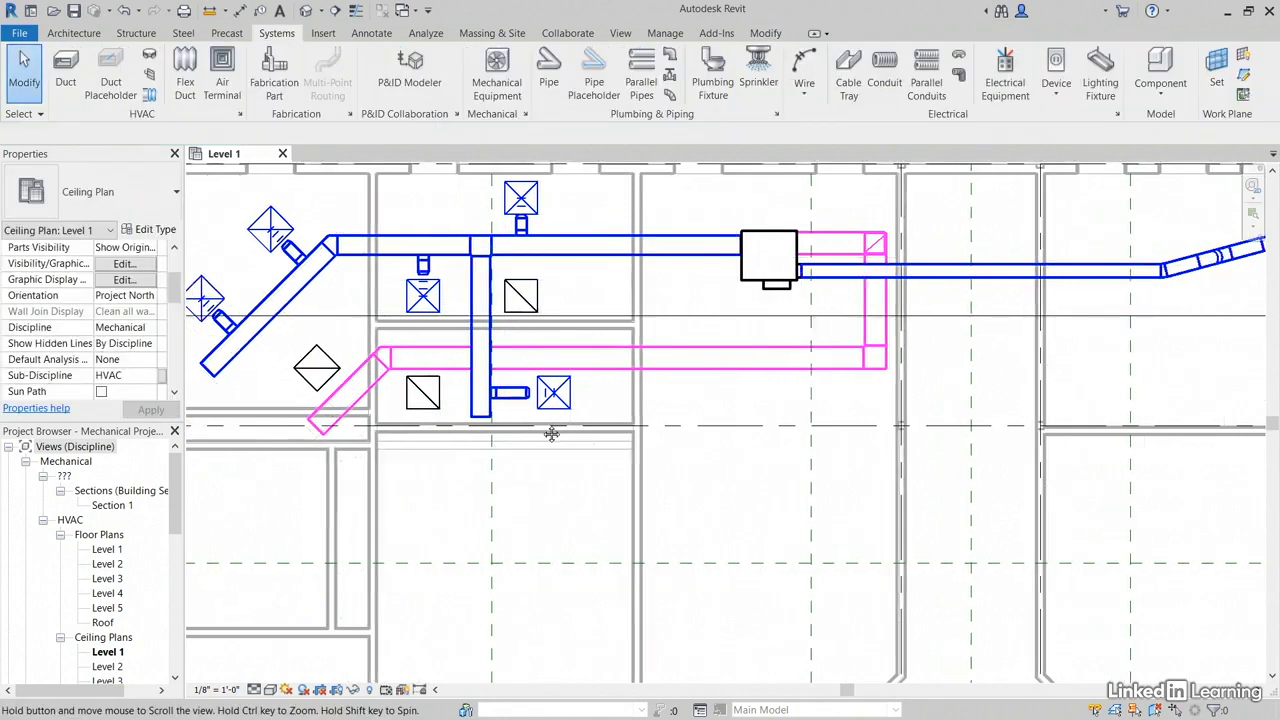
pyautogui.scroll(2, 454, 336)
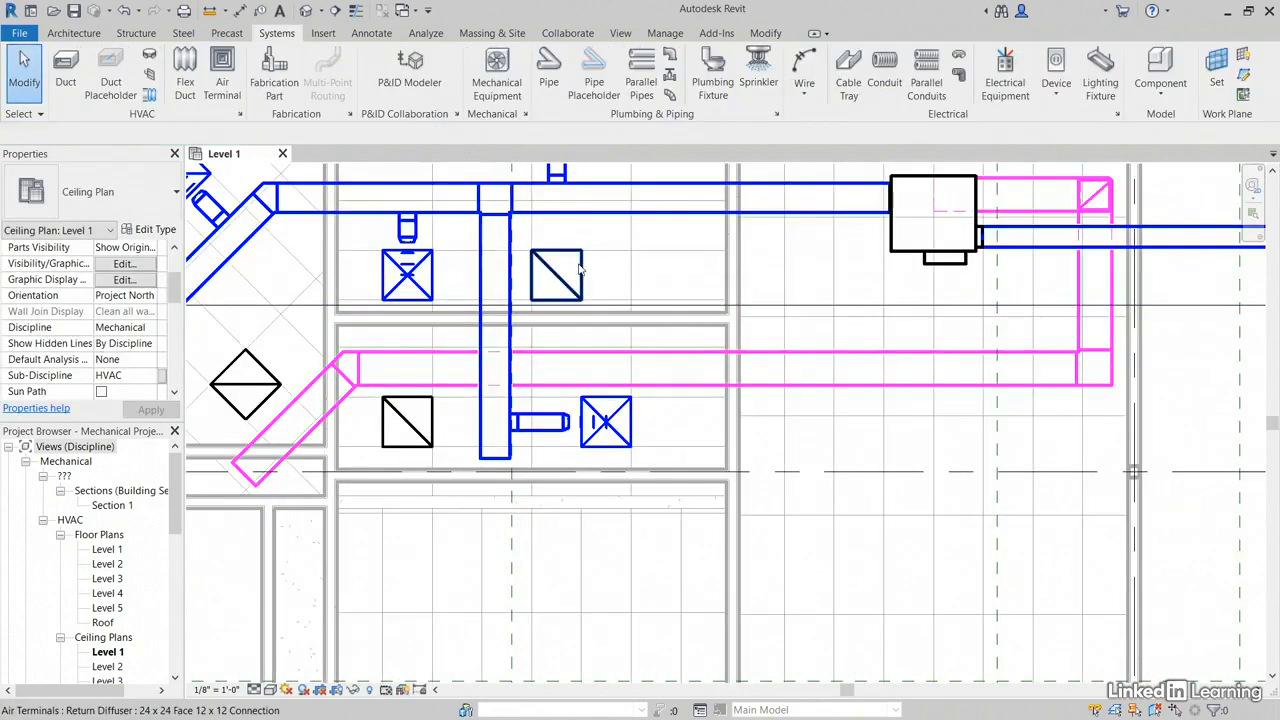
pyautogui.click(578, 268)
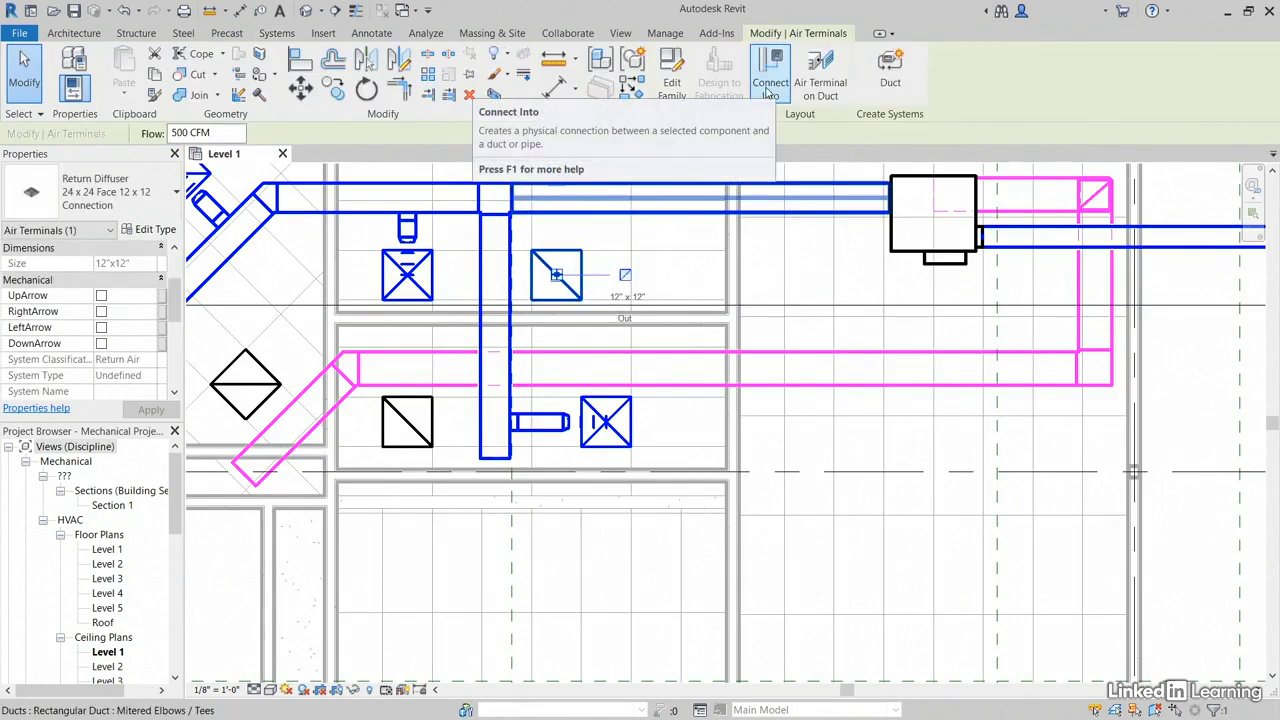
pyautogui.click(768, 92)
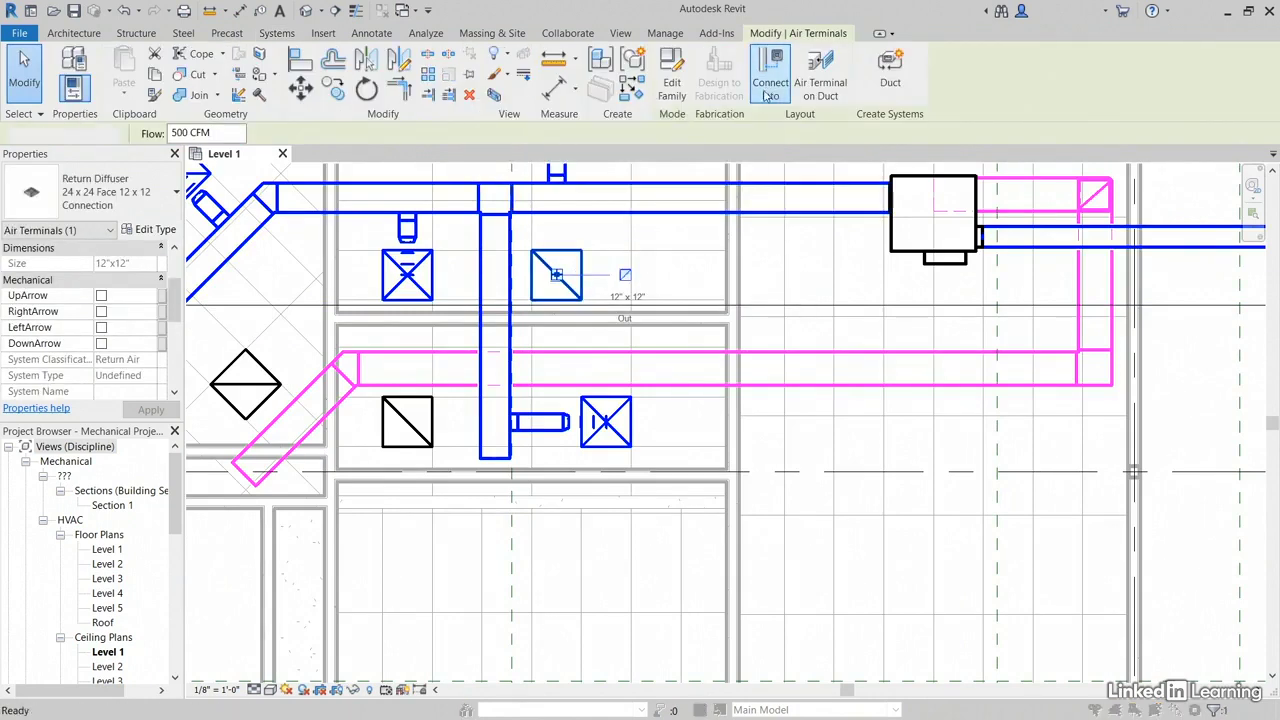
pyautogui.click(604, 356)
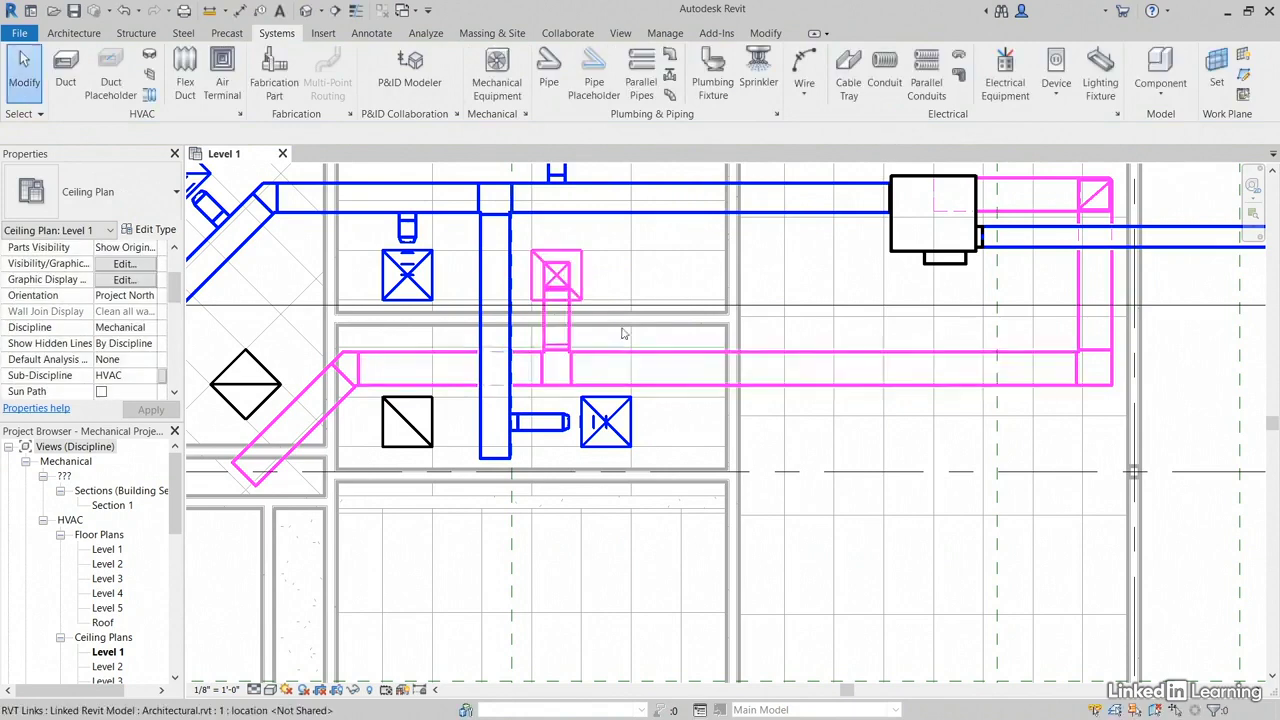
# Step: Connect the return diffuser in the lower small room into the straight return duct main
pyautogui.moveTo(640, 345); pyautogui.dragTo(700, 314, button='middle')
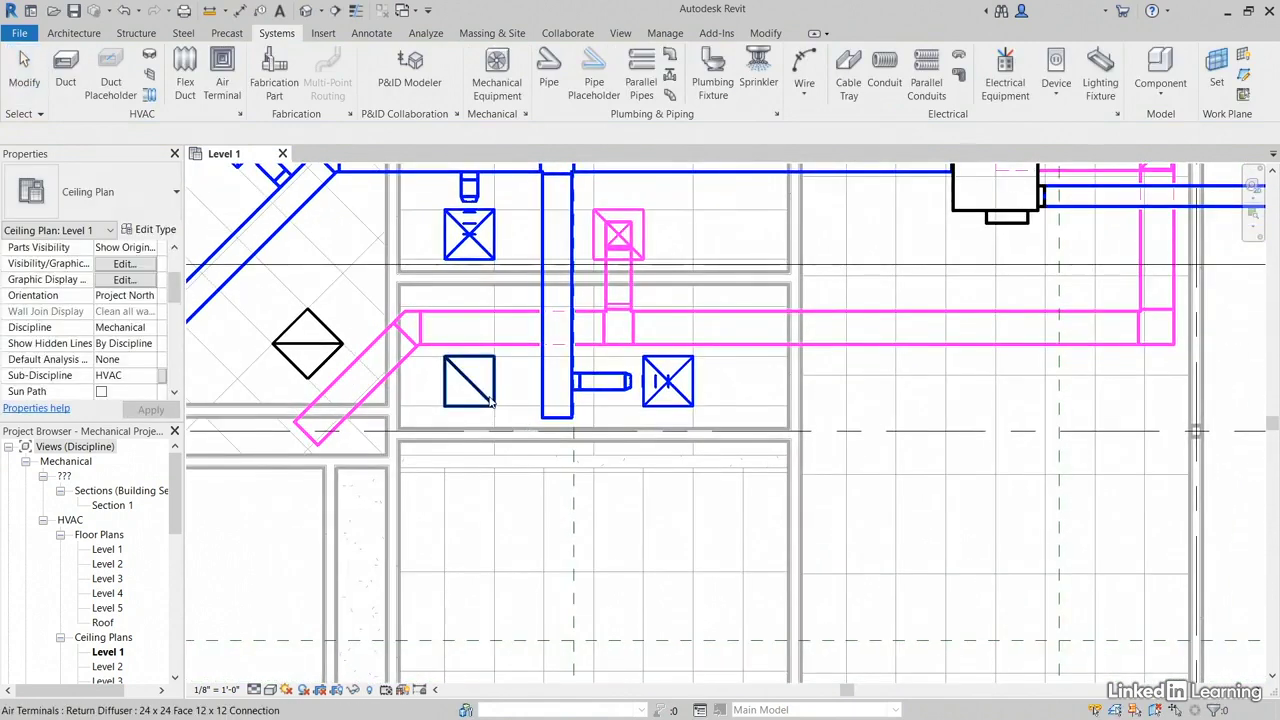
pyautogui.click(490, 402)
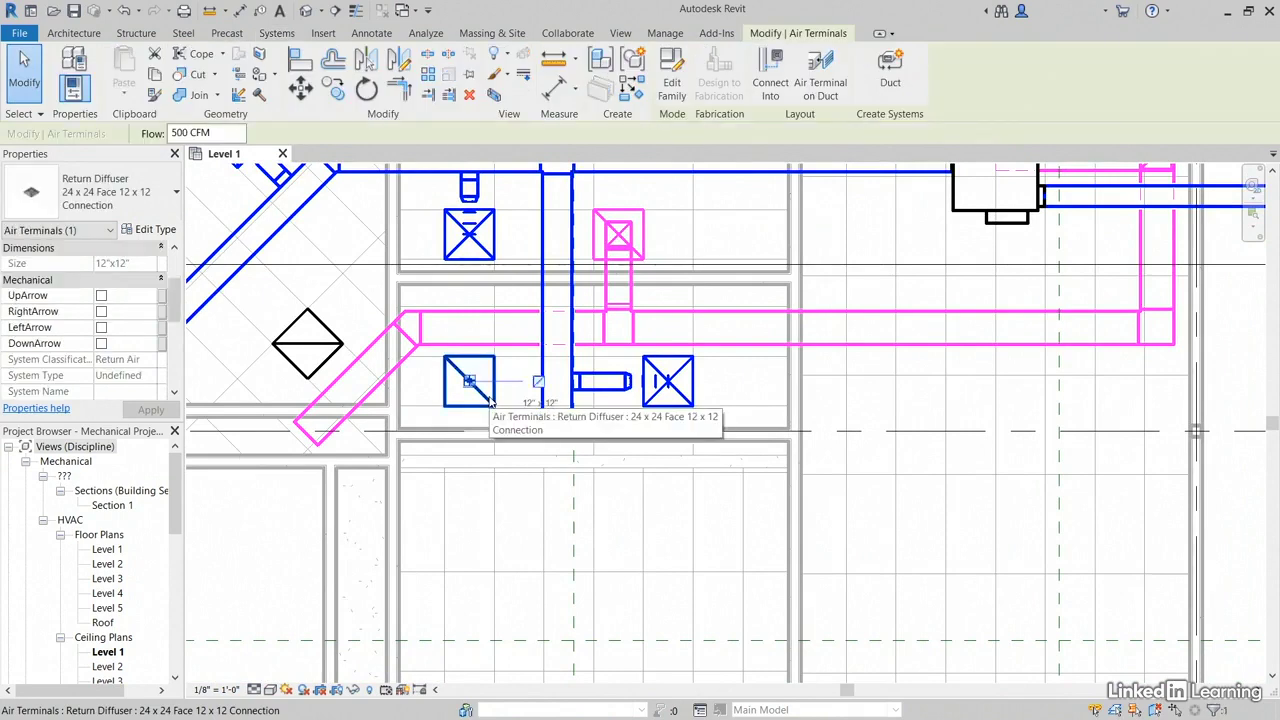
pyautogui.click(770, 84)
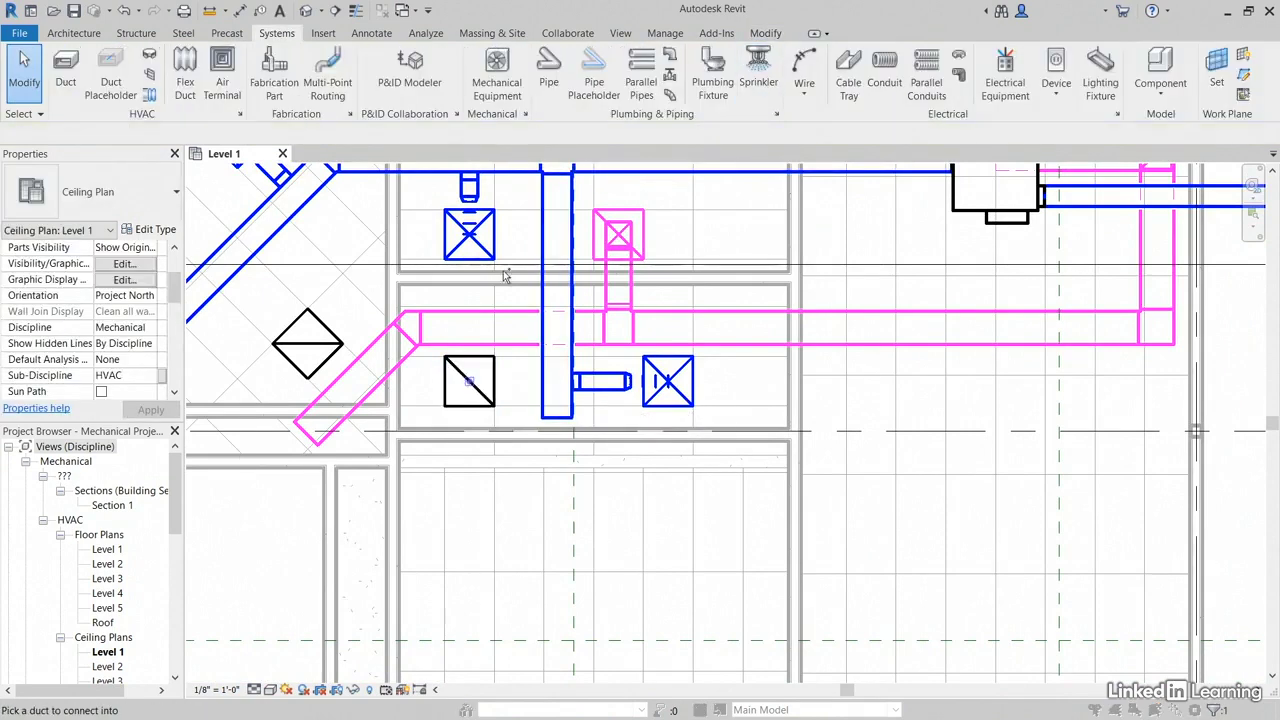
pyautogui.click(464, 322)
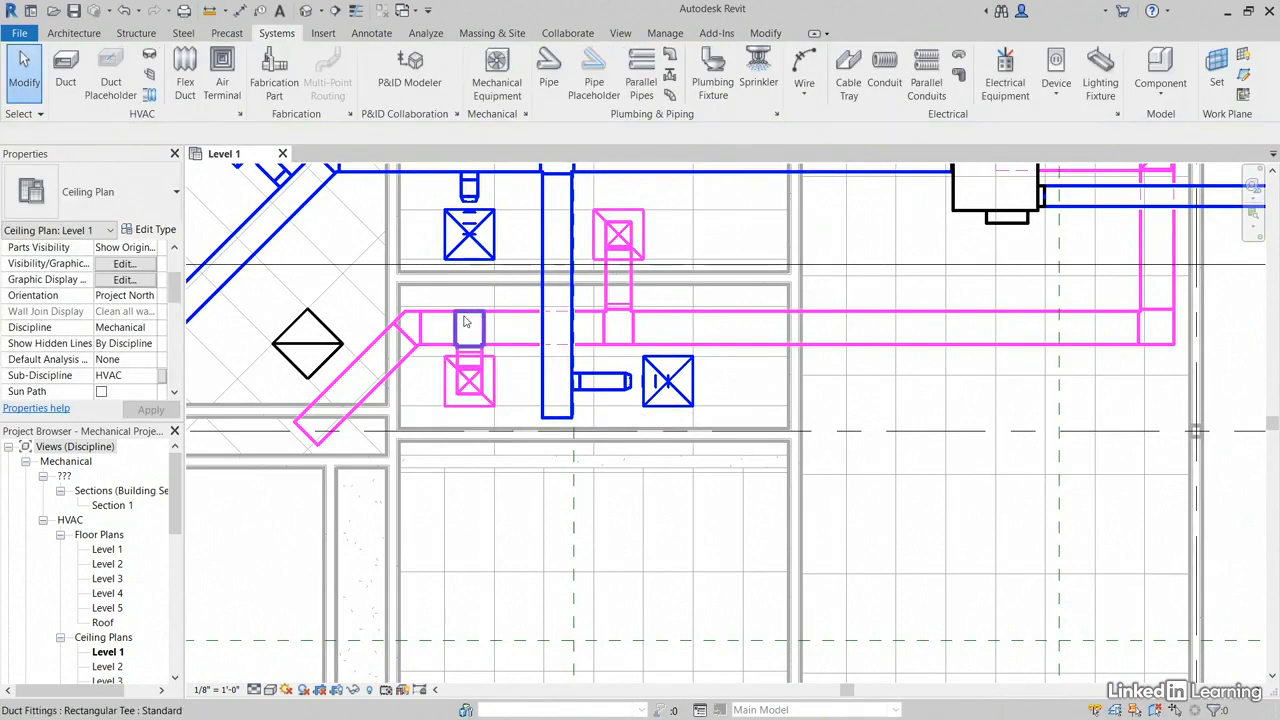
# Step: Connect the rotated return diffuser in the corner room into the angled end of the return duct
pyautogui.moveTo(492, 323); pyautogui.dragTo(659, 296, button='middle')
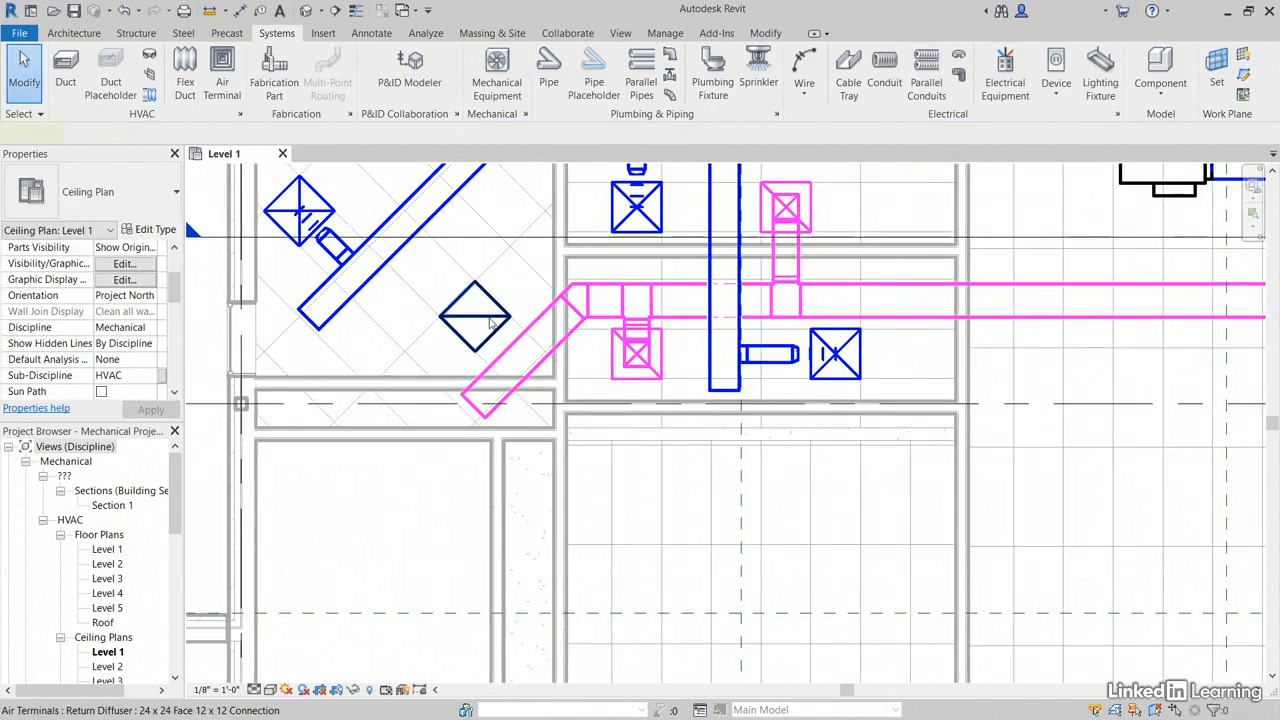
pyautogui.click(490, 320)
pyautogui.click(772, 82)
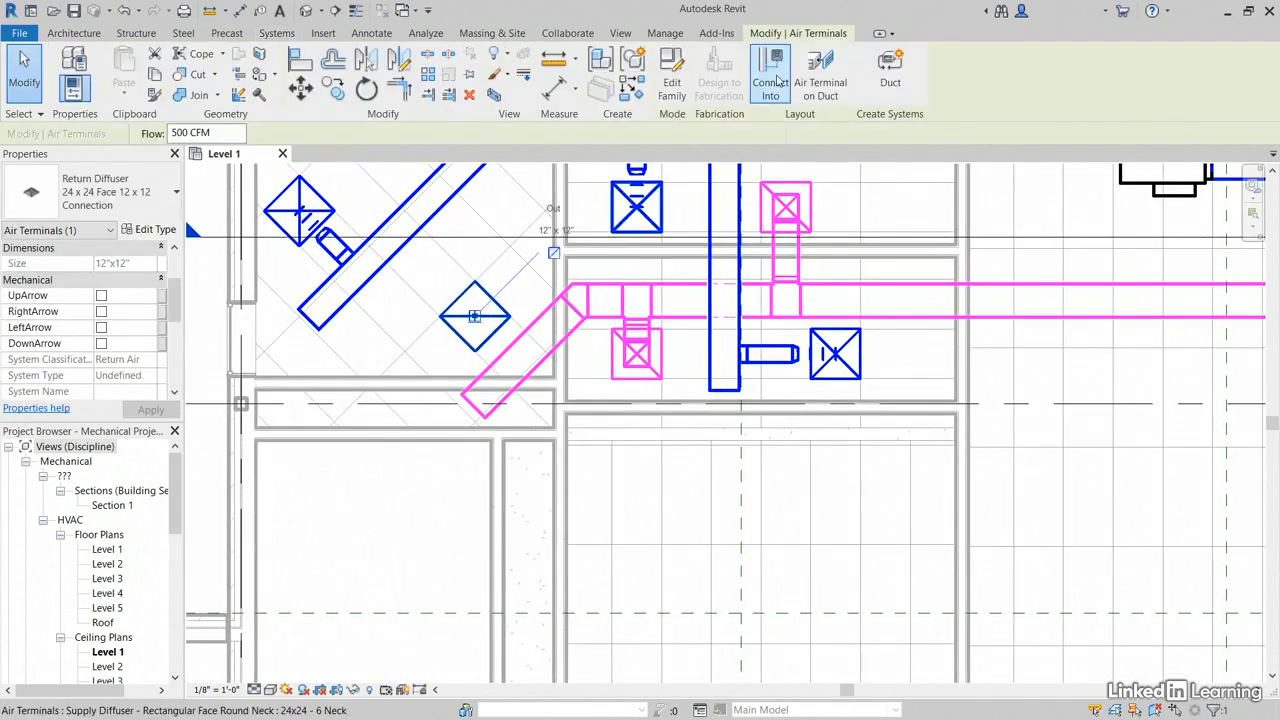
pyautogui.click(521, 343)
pyautogui.scroll(-2, 587, 437)
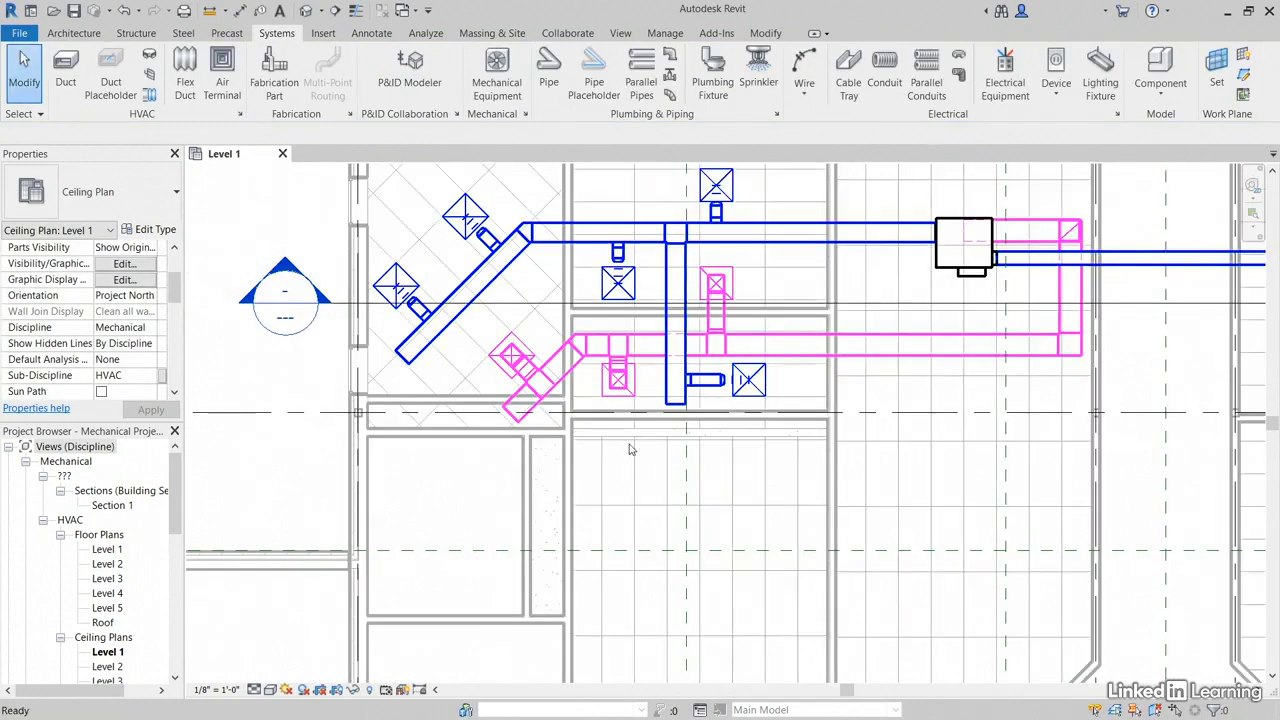
pyautogui.scroll(-2, 634, 445)
pyautogui.moveTo(767, 464); pyautogui.dragTo(584, 430, button='middle')
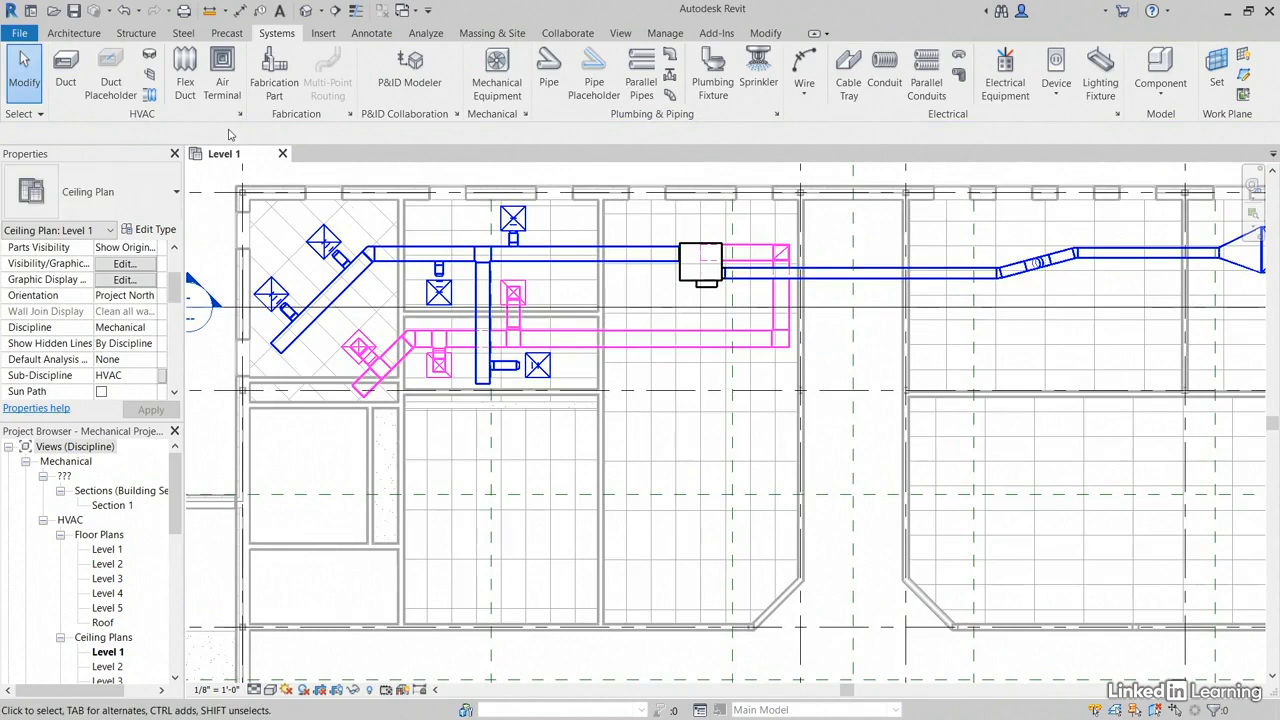
# Step: Open the default 3D view and set the long straight return duct's middle elevation to 13' 0"
pyautogui.click(306, 10)
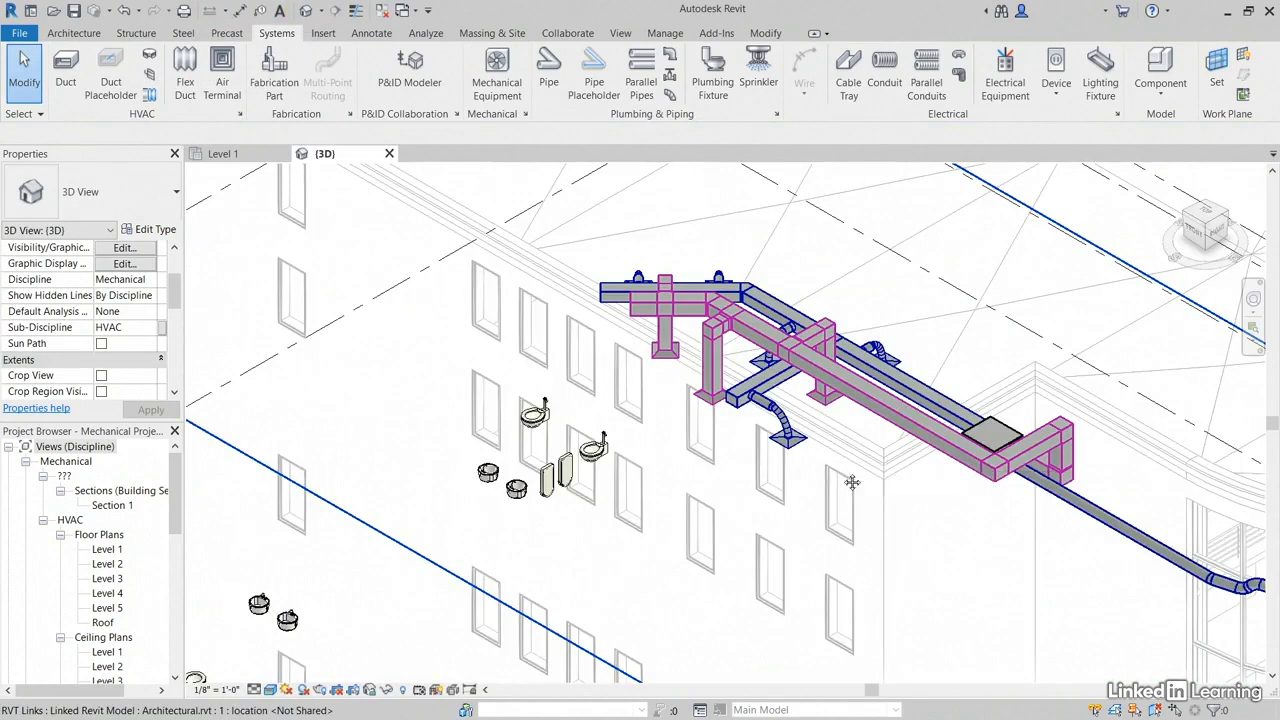
pyautogui.moveTo(870, 489); pyautogui.dragTo(802, 456, button='middle')
pyautogui.scroll(2, 802, 456)
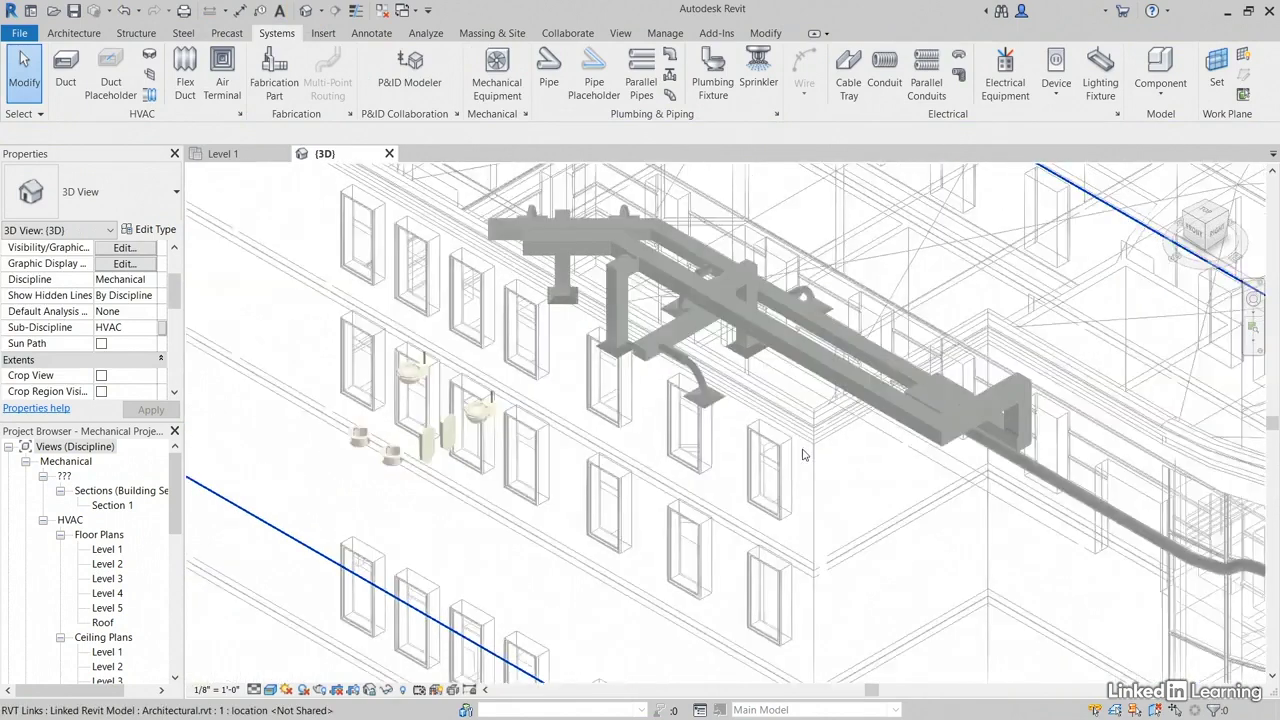
pyautogui.click(812, 350)
pyautogui.click(500, 133)
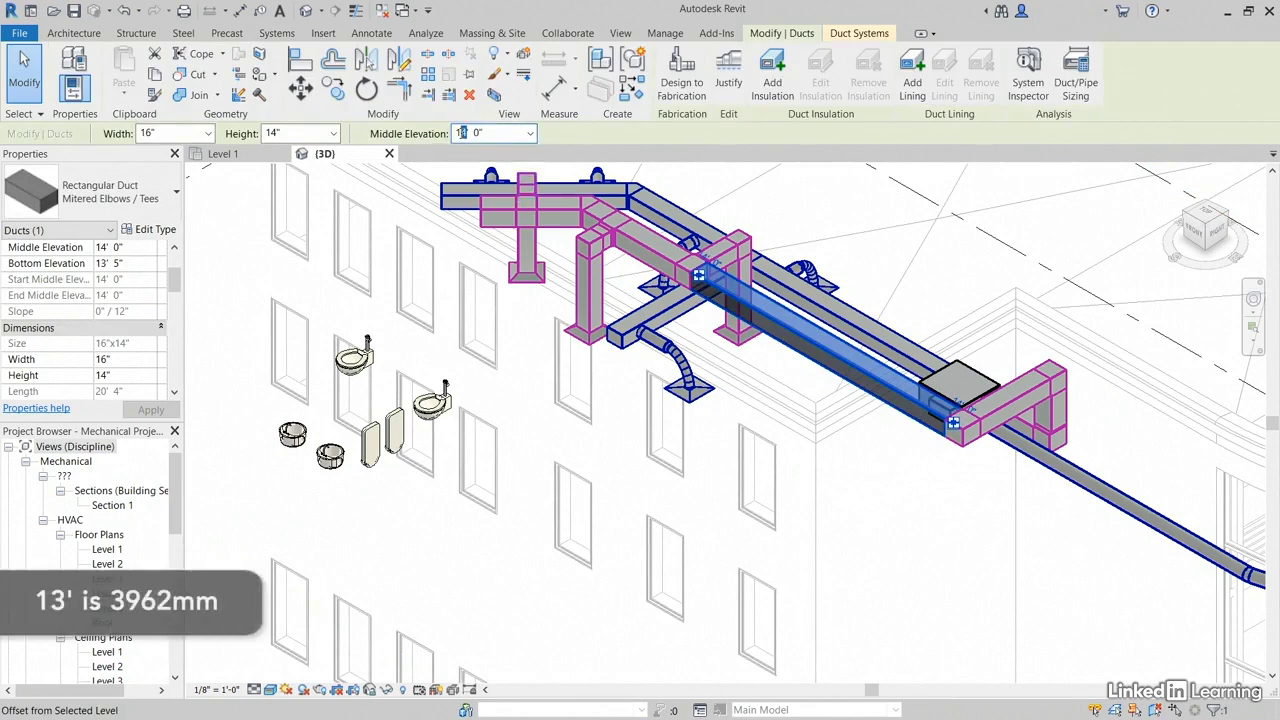
pyautogui.write('13\' 0"')
pyautogui.press('Return')
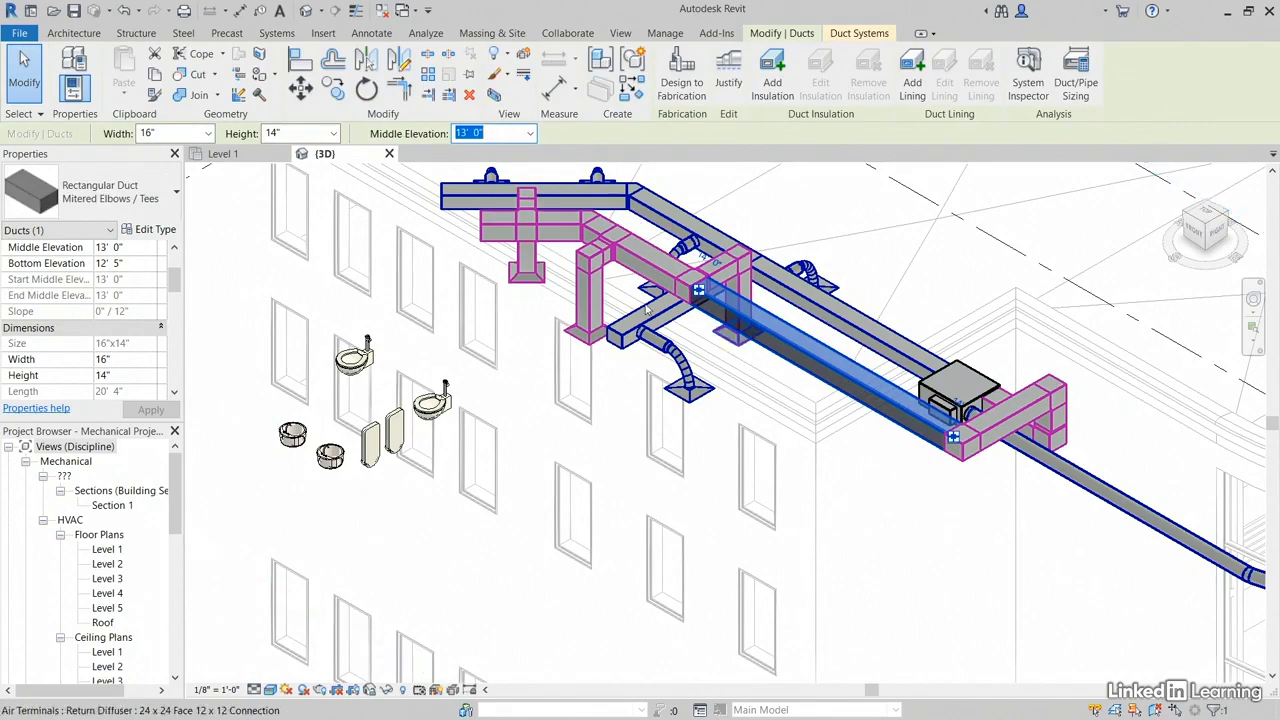
# Step: Lower the same return duct further by setting its middle elevation to 12' 0"
pyautogui.scroll(-1, 536, 275)
pyautogui.keyDown('shift'); pyautogui.moveTo(566, 281); pyautogui.dragTo(680, 307, button='middle'); pyautogui.keyUp('shift')
pyautogui.scroll(2, 686, 316)
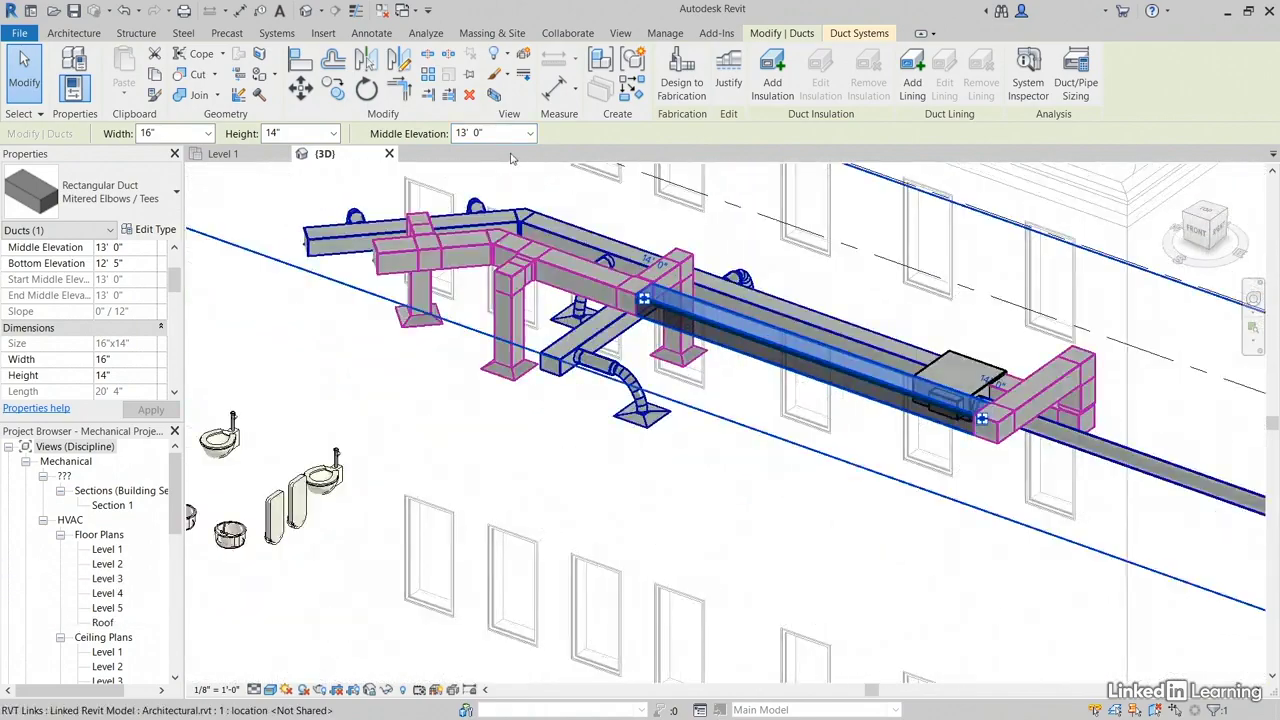
pyautogui.click(479, 133)
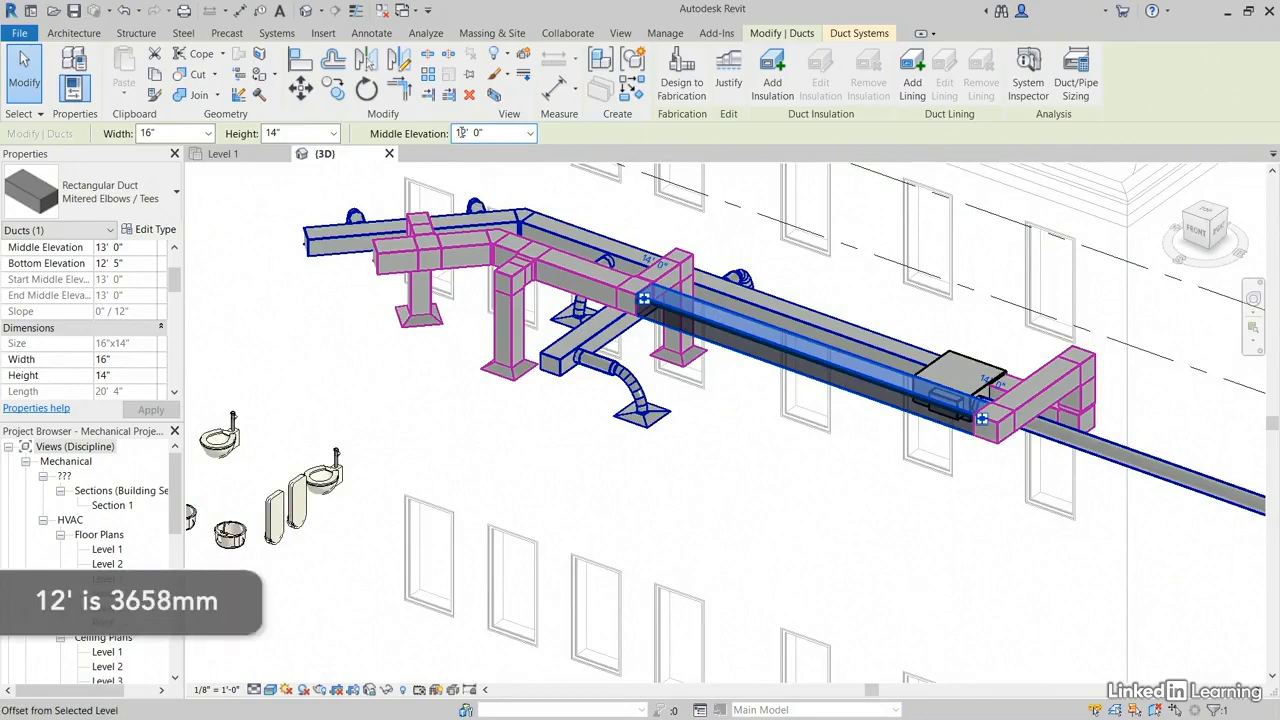
pyautogui.press('Return')
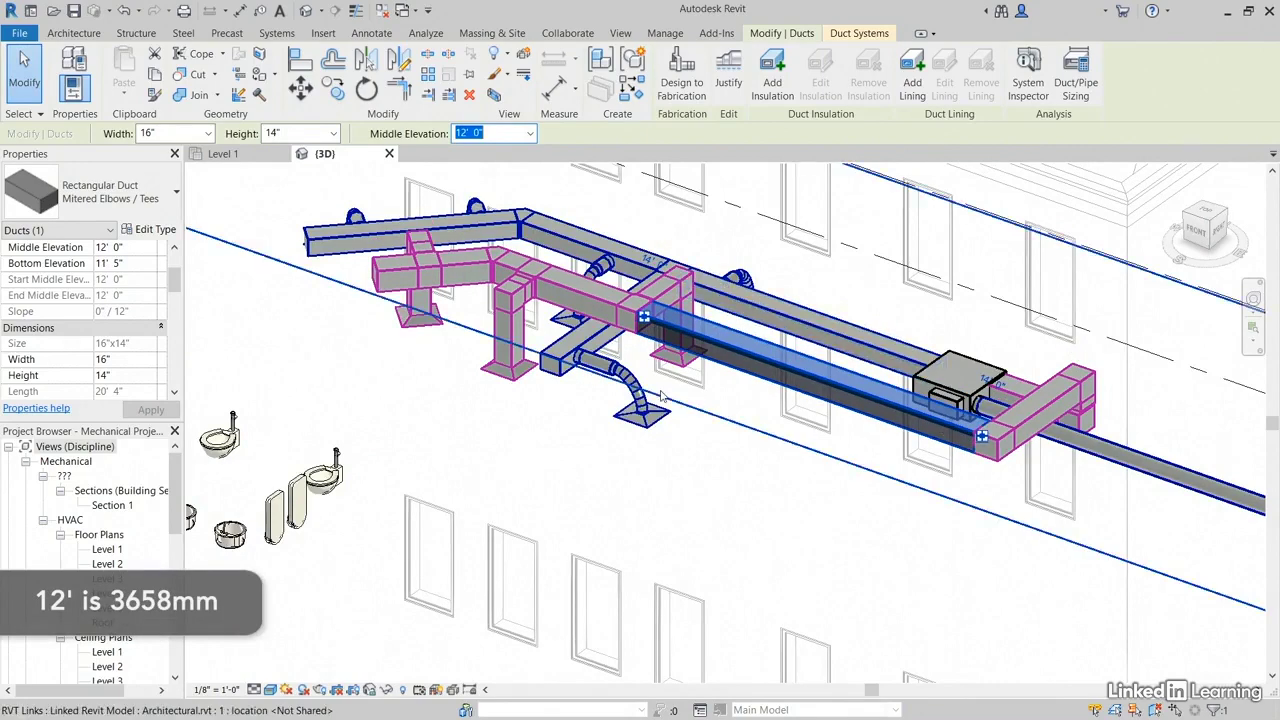
# Step: Examine the return duct's height in 3D and in Section 1, and go back to the Level 1 ceiling plan
pyautogui.keyDown('shift'); pyautogui.moveTo(665, 397); pyautogui.dragTo(330, 240, button='middle'); pyautogui.keyUp('shift')
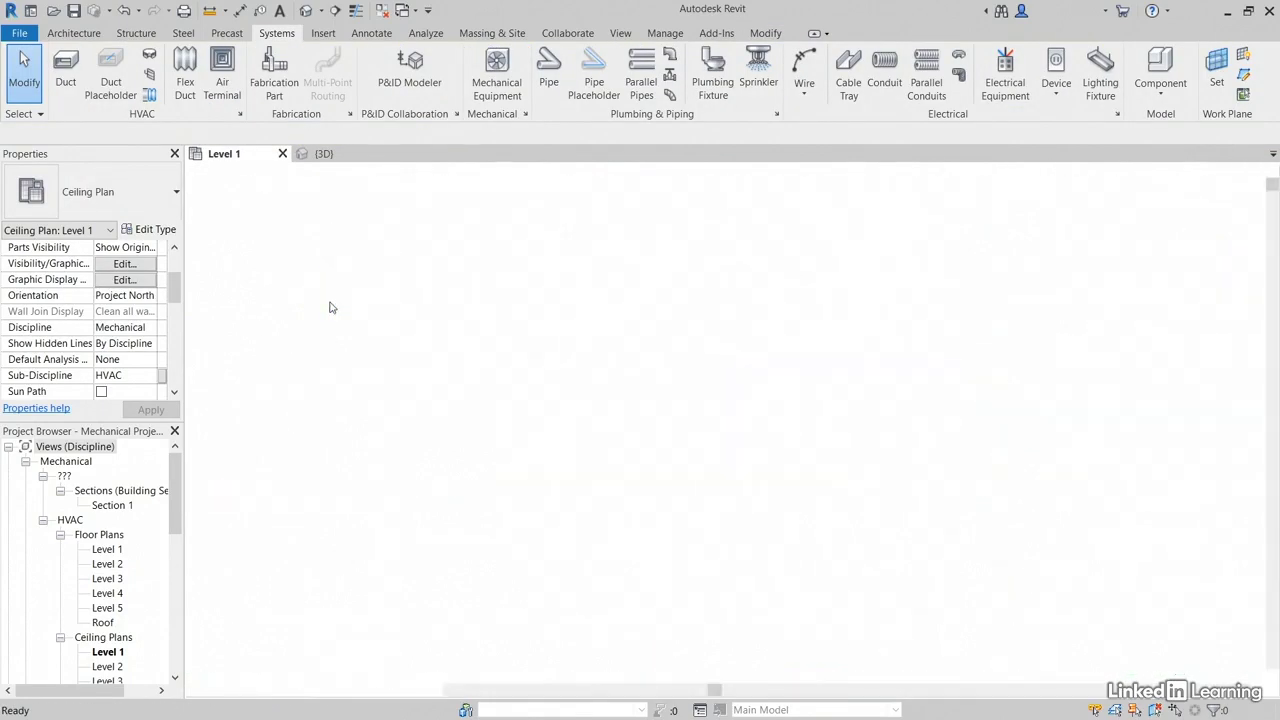
pyautogui.scroll(6, 723, 558)
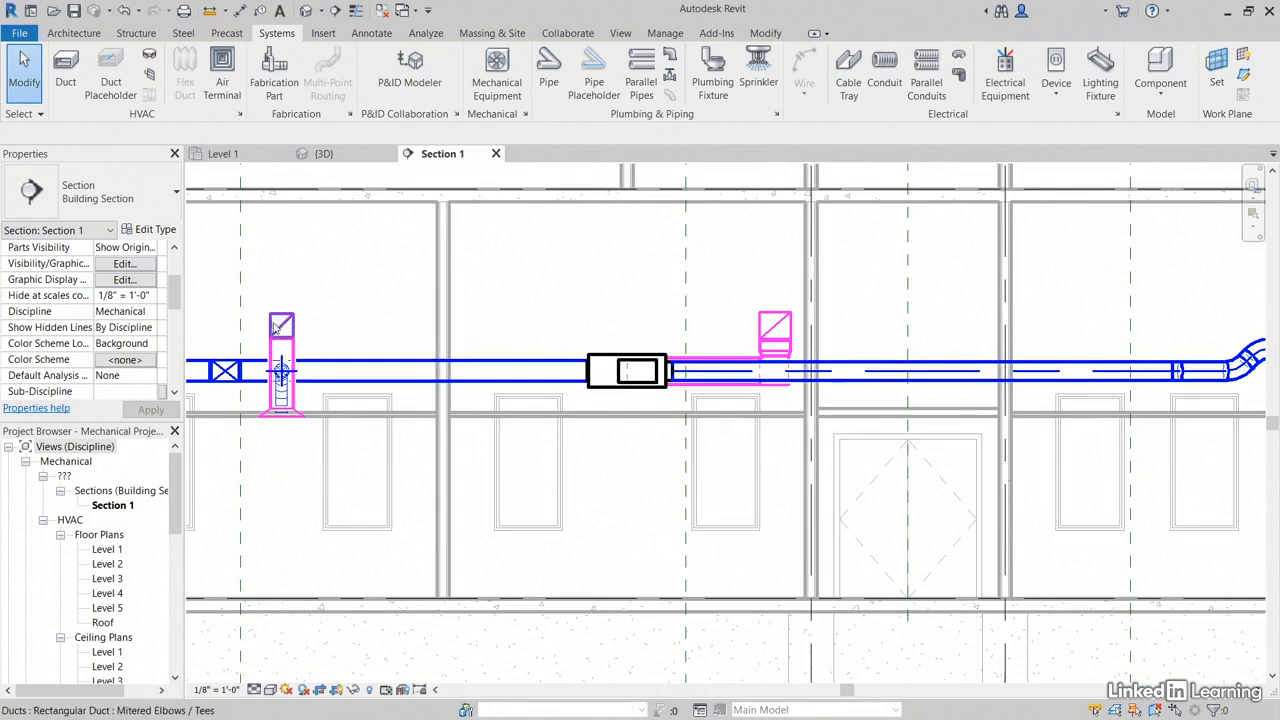
pyautogui.moveTo(325, 451); pyautogui.dragTo(385, 461, button='middle')
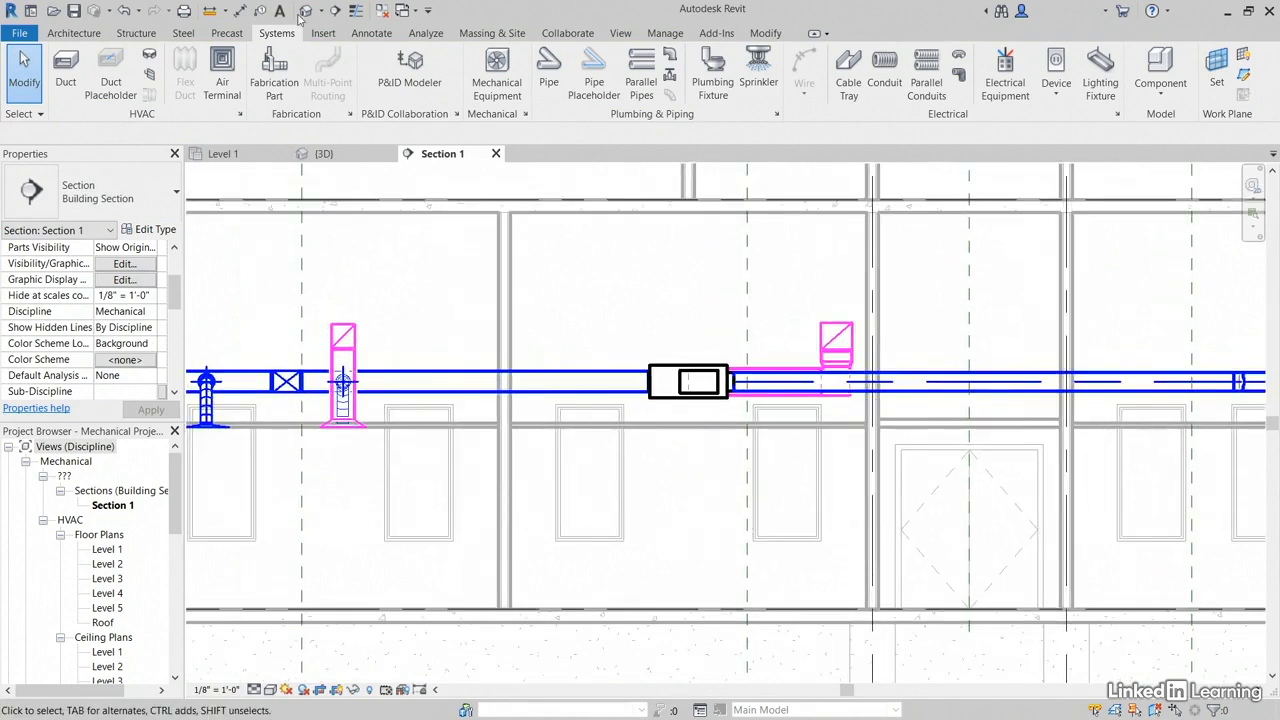
pyautogui.click(252, 155)
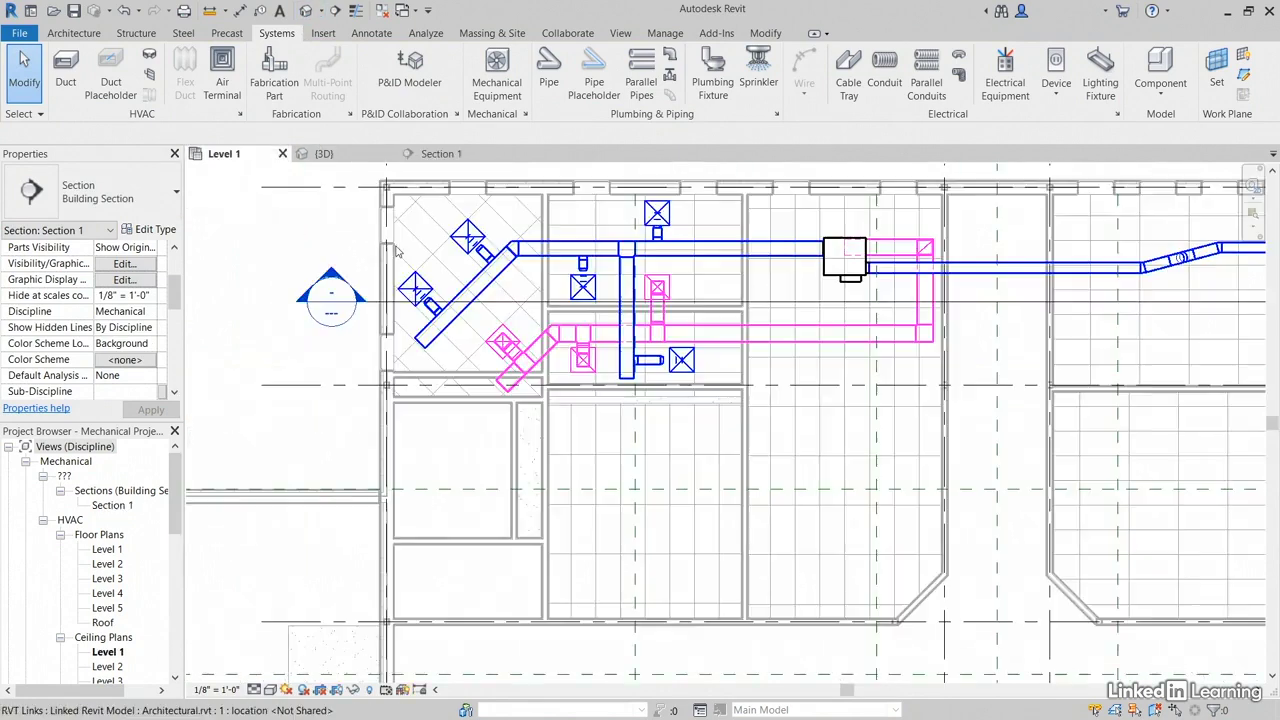
pyautogui.moveTo(425, 280); pyautogui.dragTo(370, 355, button='middle')
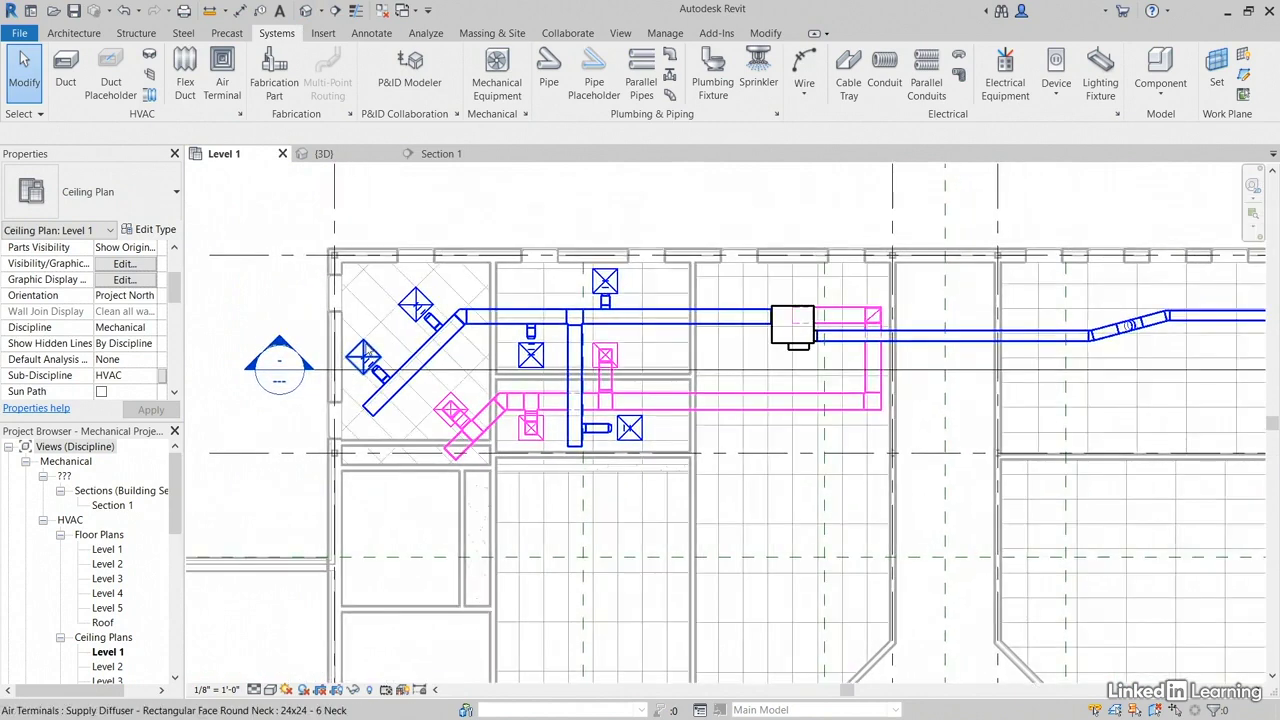